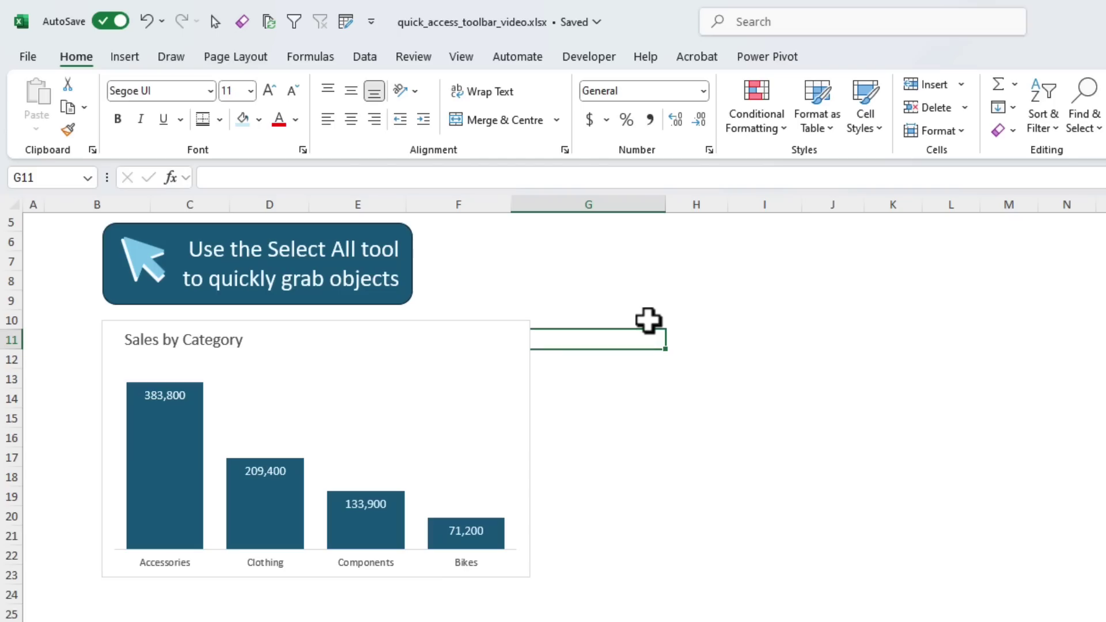
Add the Selection Pane command from Find & Select to the Quick Access Toolbar
{"action": "left_click", "coordinate": [1083, 127]}
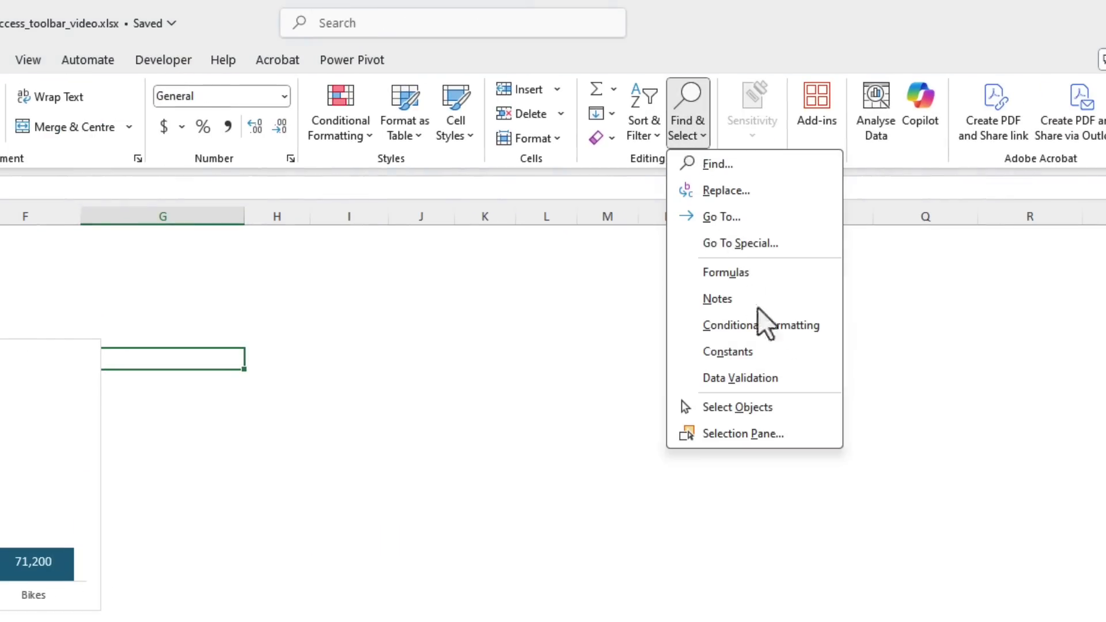
{"action": "right_click", "coordinate": [810, 435]}
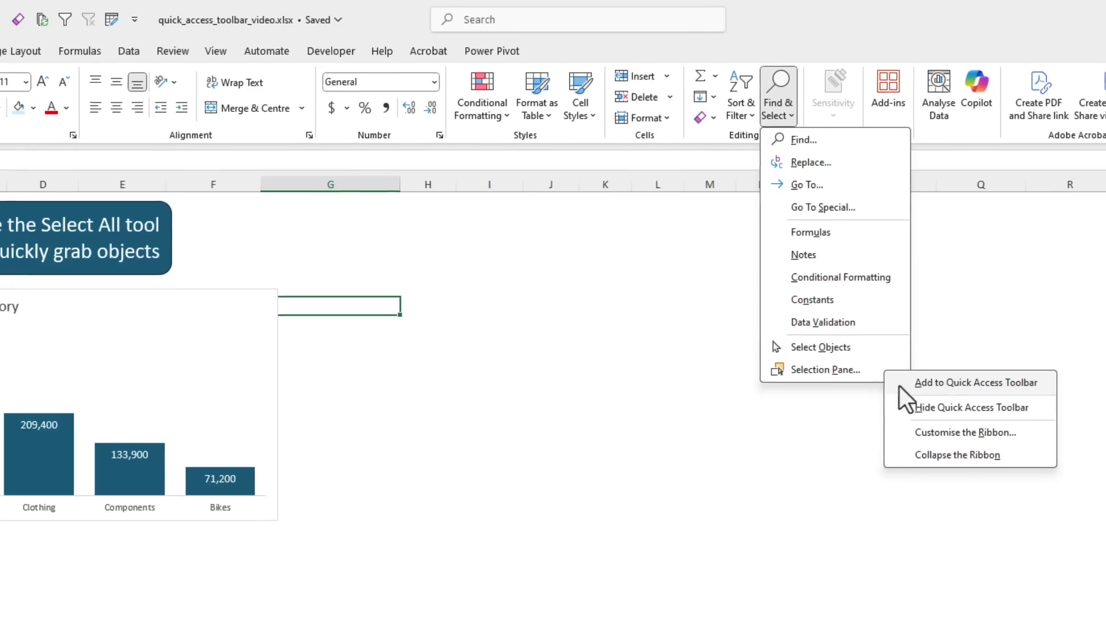
{"action": "left_click", "coordinate": [902, 387]}
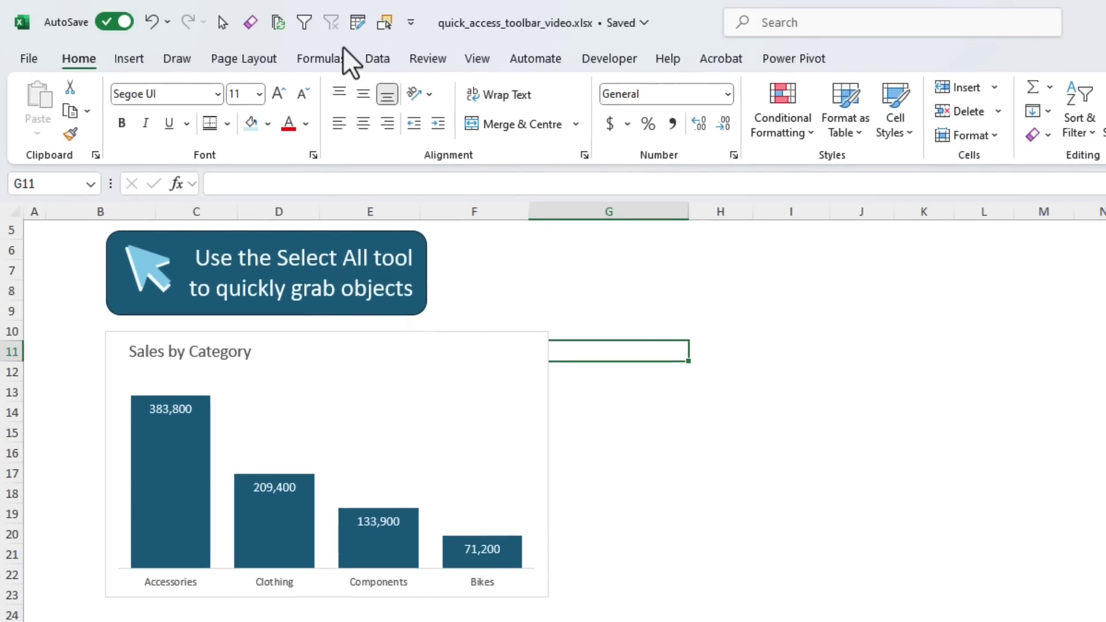
{"action": "right_click", "coordinate": [383, 24]}
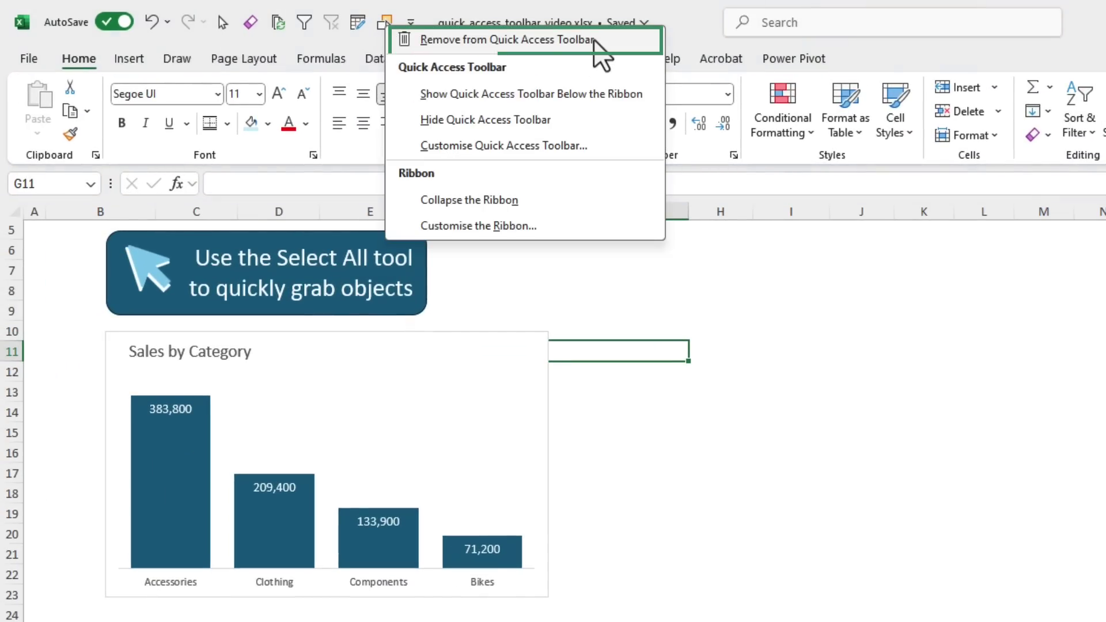
{"action": "key", "text": "Escape"}
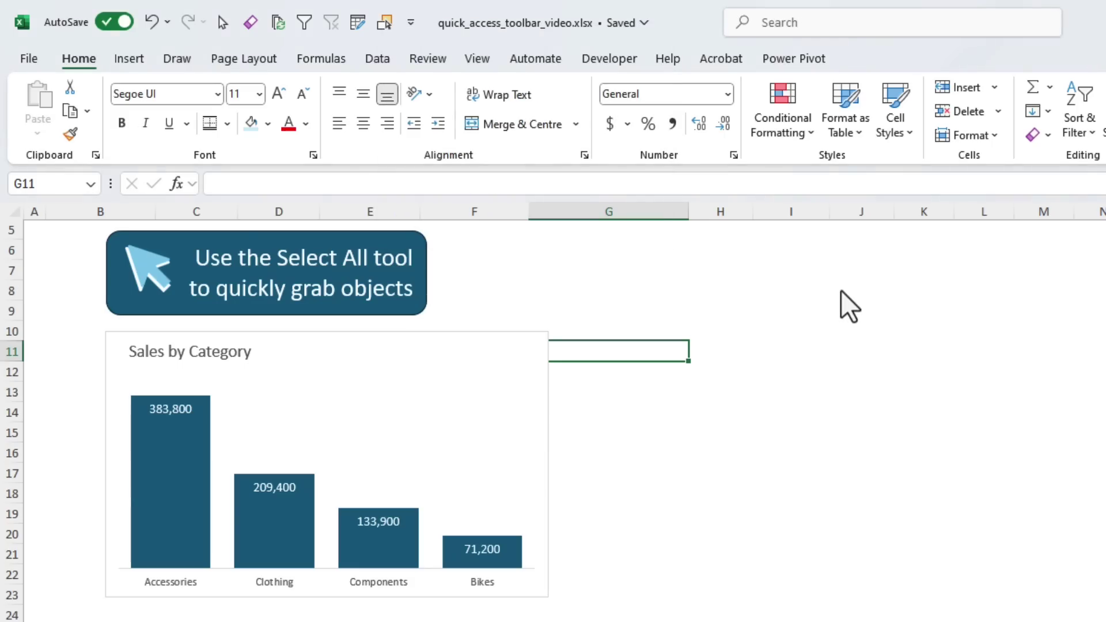
Open the full Quick Access Toolbar customisation options and list the Commands Not in the Ribbon
{"action": "left_click", "coordinate": [410, 24]}
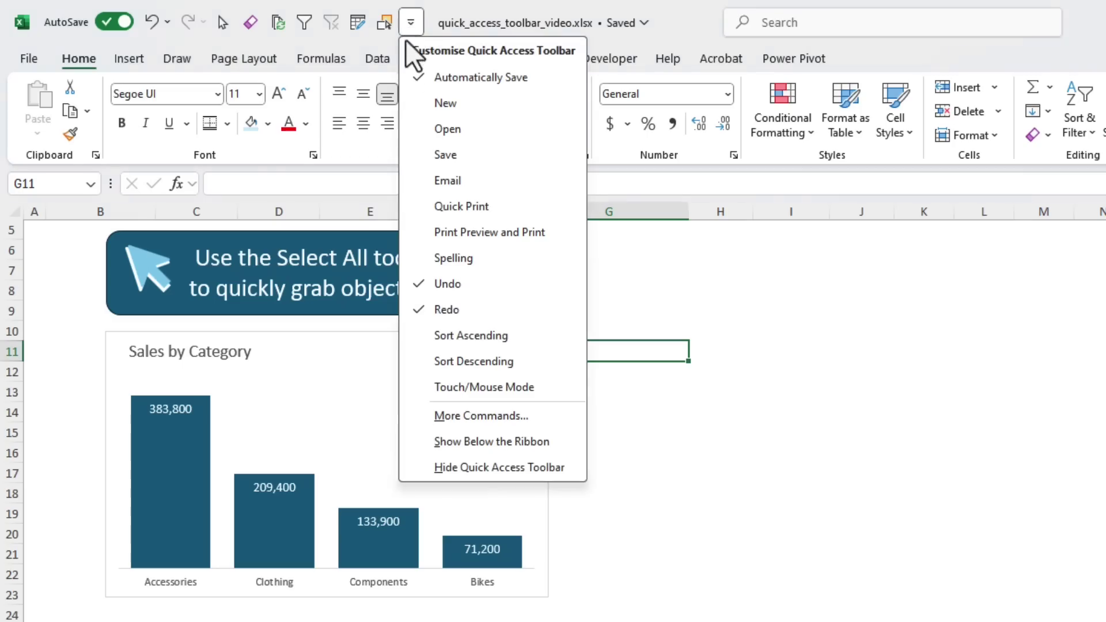
{"action": "left_click", "coordinate": [407, 416]}
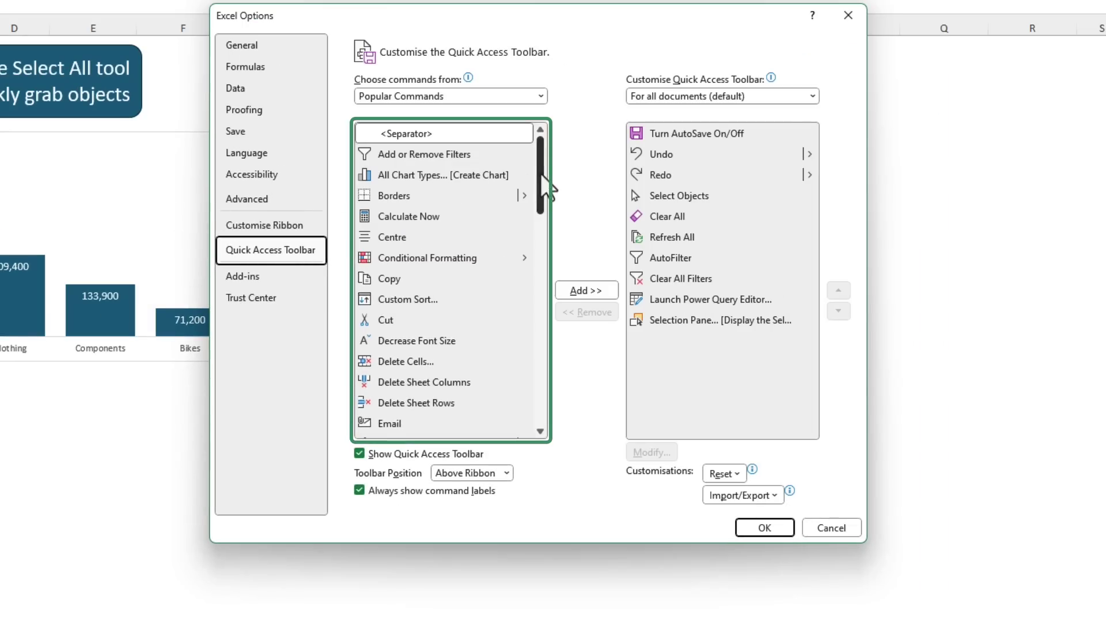
{"action": "mouse_move", "coordinate": [543, 175]}
{"action": "left_mouse_down"}
{"action": "mouse_move", "coordinate": [554, 292]}
{"action": "mouse_move", "coordinate": [551, 211]}
{"action": "mouse_move", "coordinate": [423, 109]}
{"action": "left_mouse_up"}
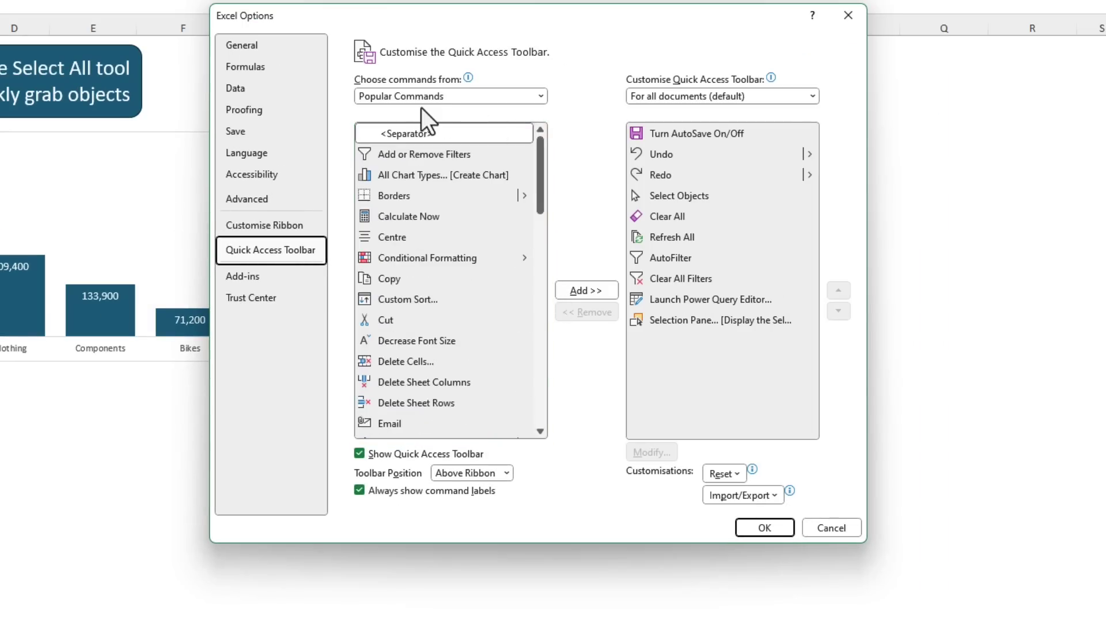
{"action": "left_click", "coordinate": [540, 96]}
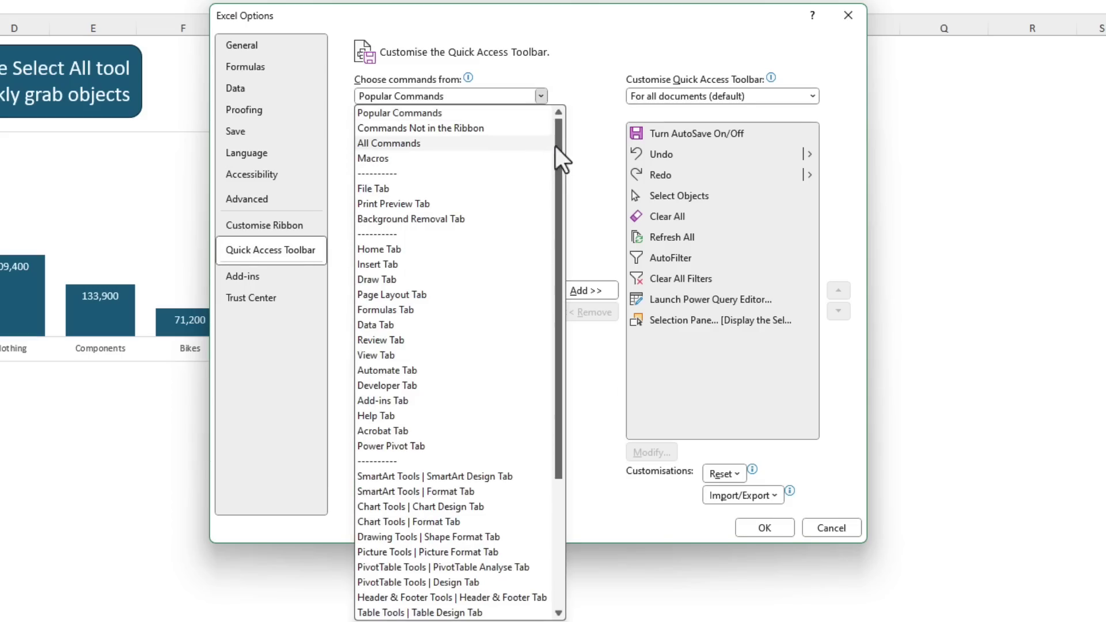
{"action": "mouse_move", "coordinate": [555, 146]}
{"action": "left_mouse_down"}
{"action": "mouse_move", "coordinate": [564, 209]}
{"action": "mouse_move", "coordinate": [562, 140]}
{"action": "mouse_move", "coordinate": [543, 168]}
{"action": "mouse_move", "coordinate": [545, 134]}
{"action": "left_mouse_up"}
{"action": "left_click", "coordinate": [468, 126]}
Find the Superscript command in the available commands and add it to the Quick Access Toolbar list
{"action": "left_click", "coordinate": [488, 197]}
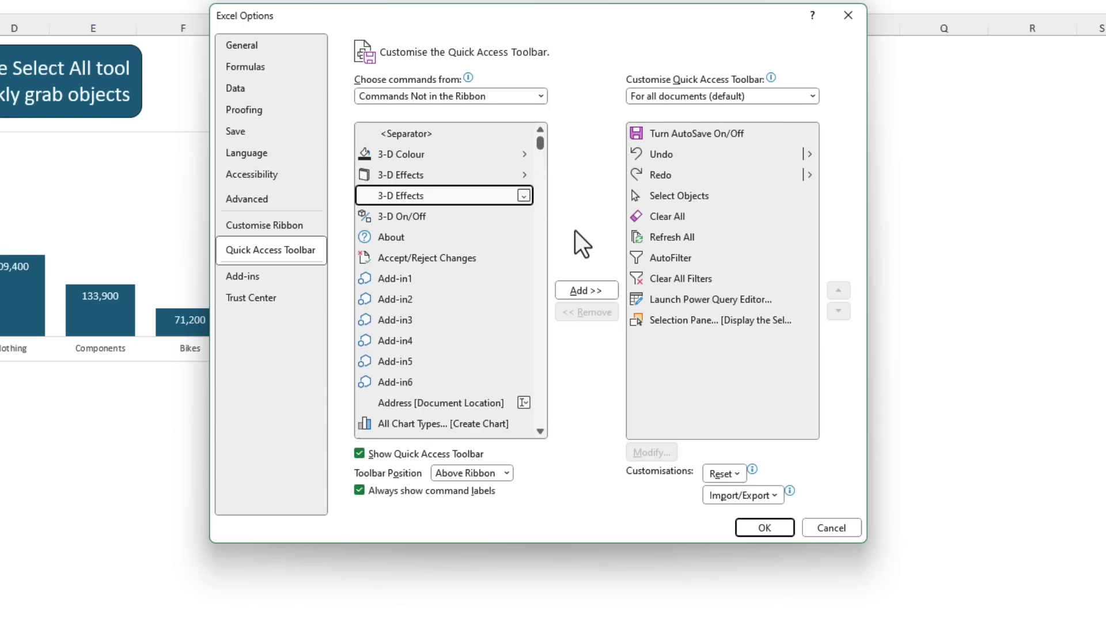
{"action": "type", "text": "sup"}
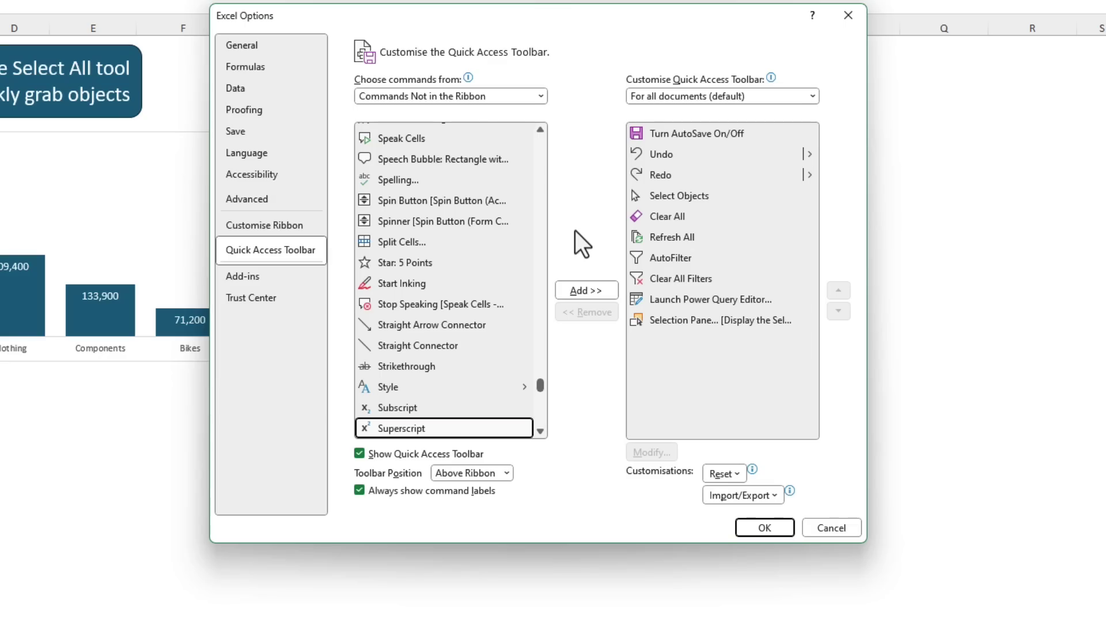
{"action": "scroll", "coordinate": [515, 243], "scroll_direction": "down", "scroll_amount": 2}
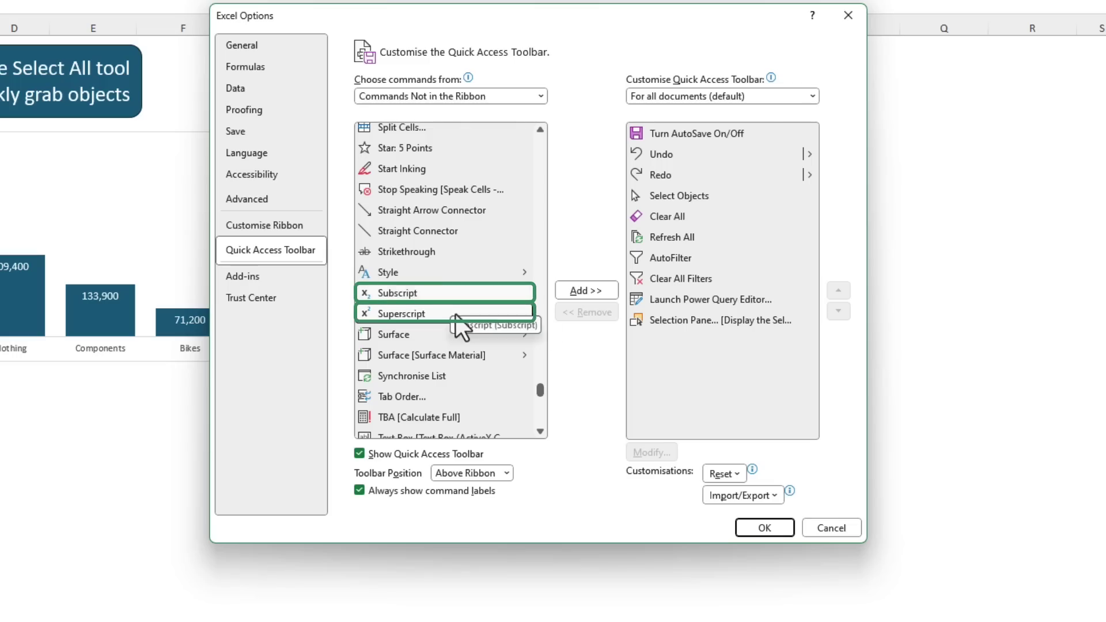
{"action": "left_click", "coordinate": [566, 291]}
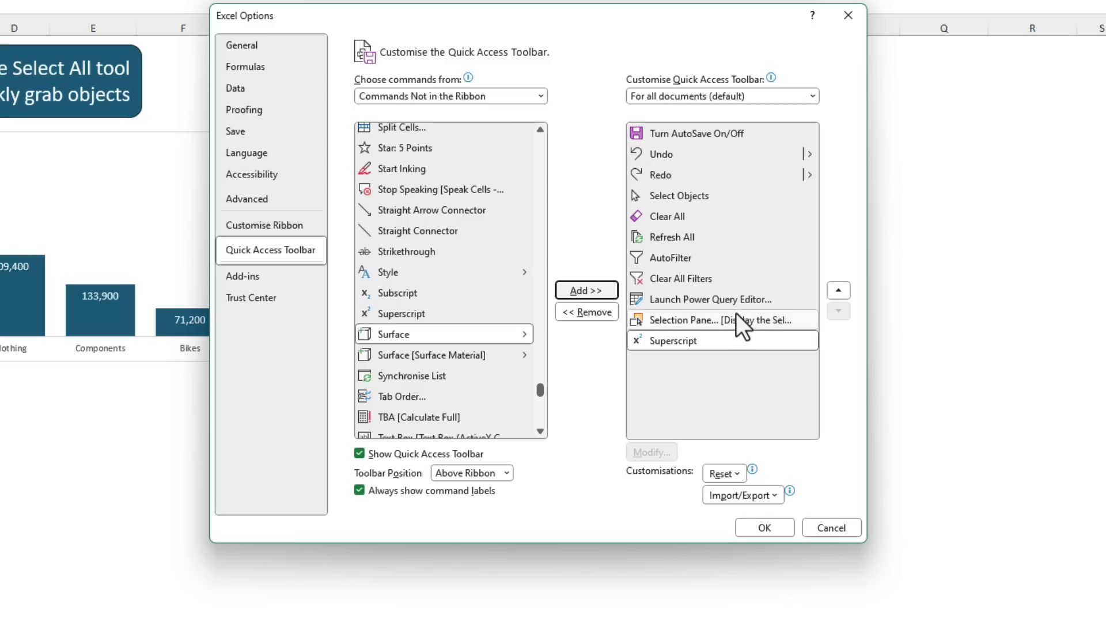
Move Superscript up in the toolbar order and back down to the end of the list
{"action": "left_click", "coordinate": [840, 289]}
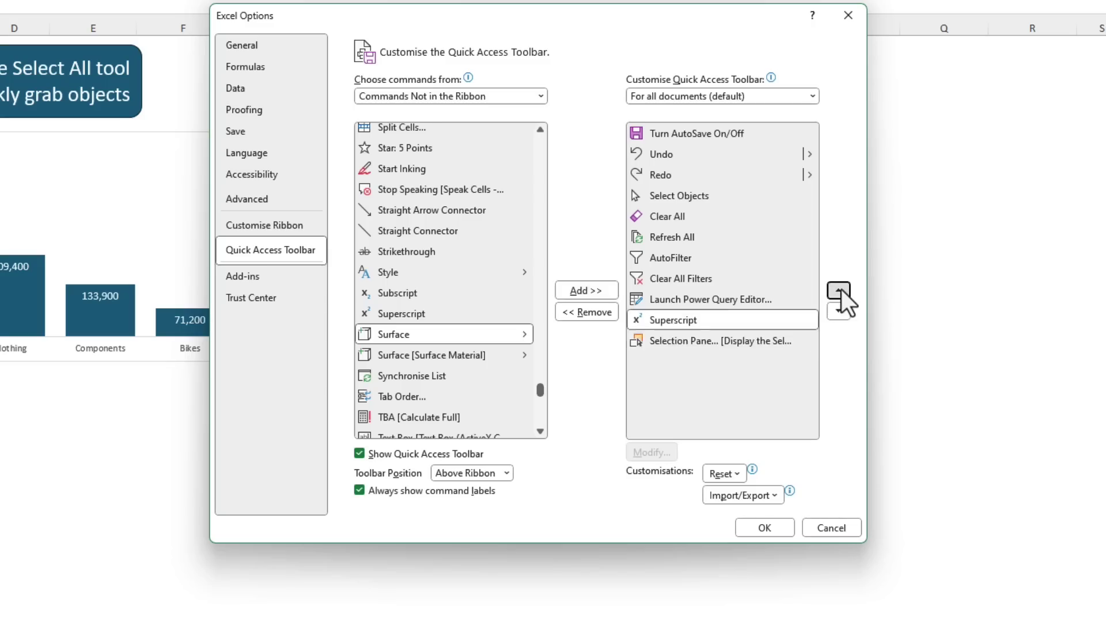
{"action": "left_click", "coordinate": [841, 289]}
{"action": "left_click", "coordinate": [841, 313]}
{"action": "left_click", "coordinate": [841, 314]}
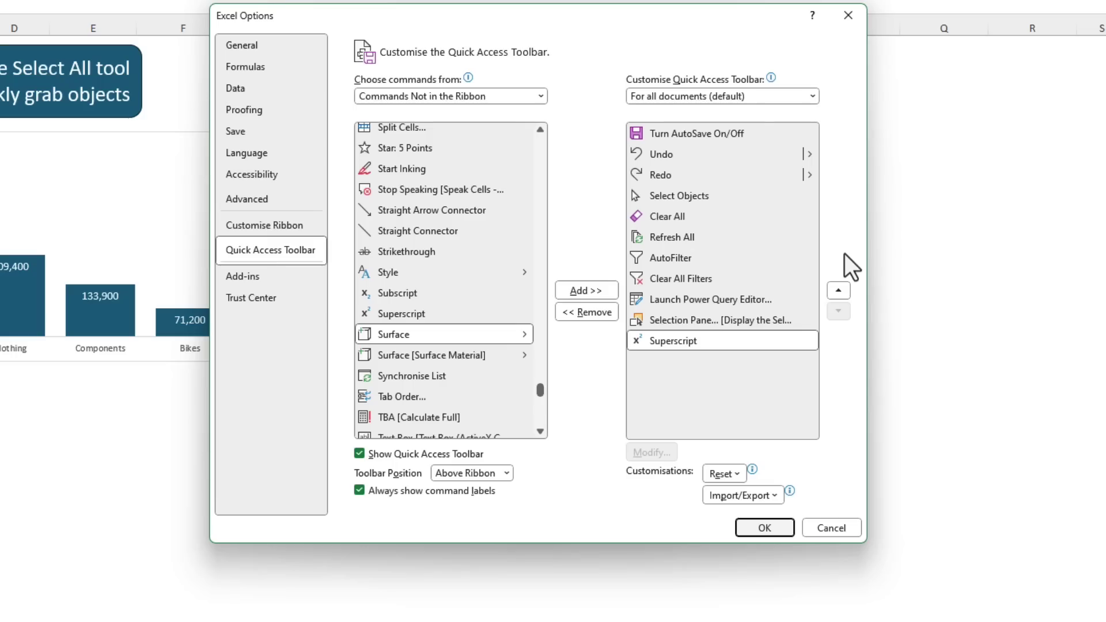
Apply the Quick Access Toolbar customisation that includes Superscript
{"action": "left_click", "coordinate": [748, 527]}
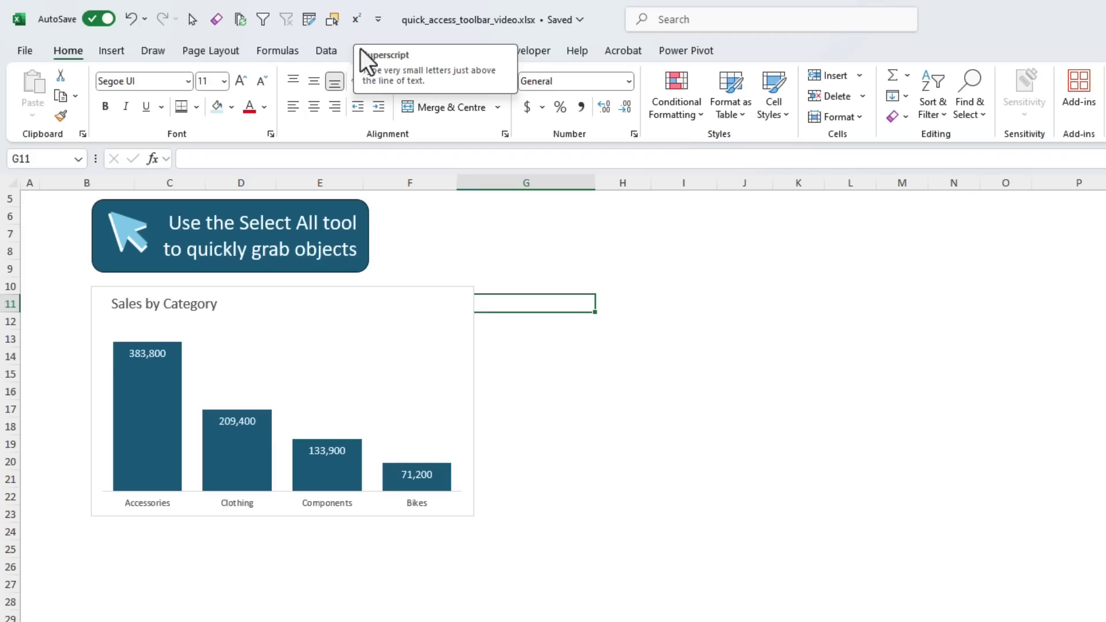
Show the Quick Access Toolbar below the ribbon, and return it to its position above the ribbon
{"action": "right_click", "coordinate": [323, 20]}
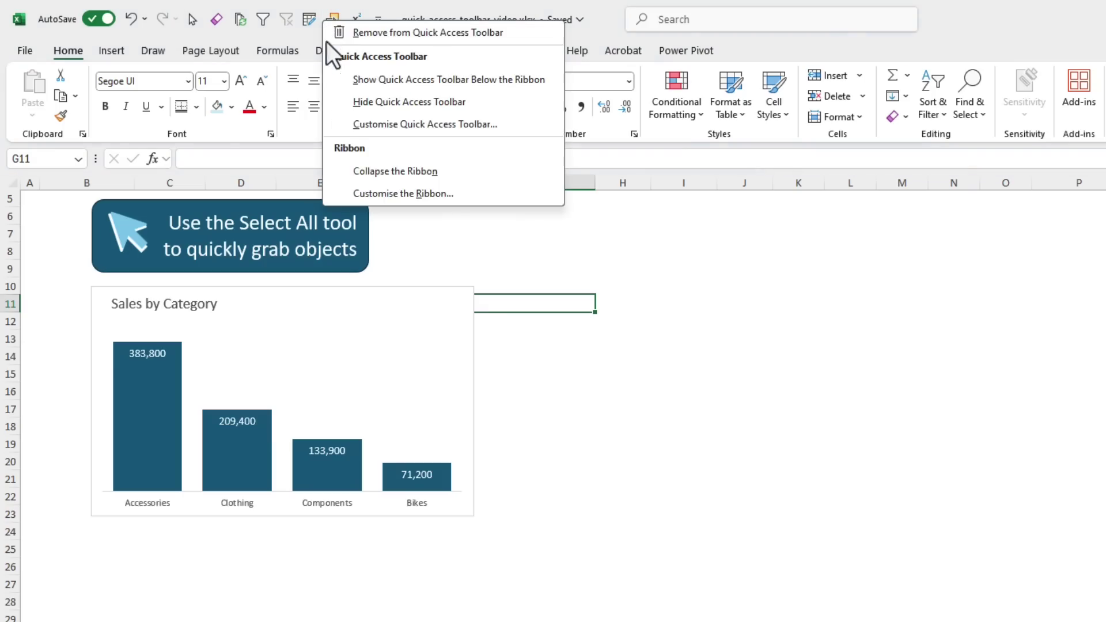
{"action": "left_click", "coordinate": [335, 79]}
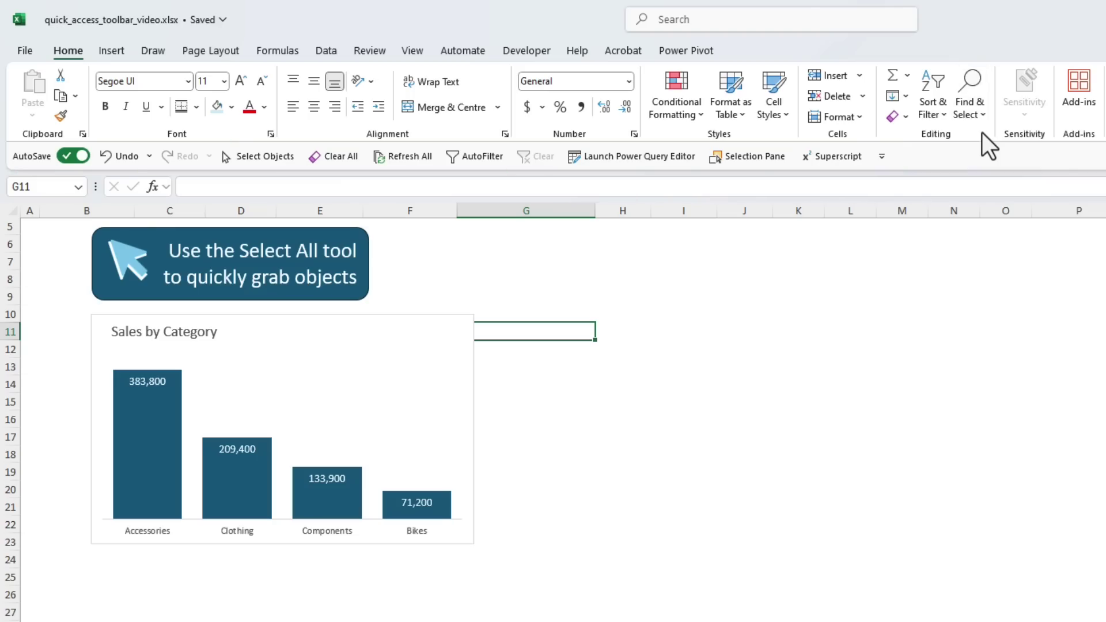
{"action": "right_click", "coordinate": [474, 151]}
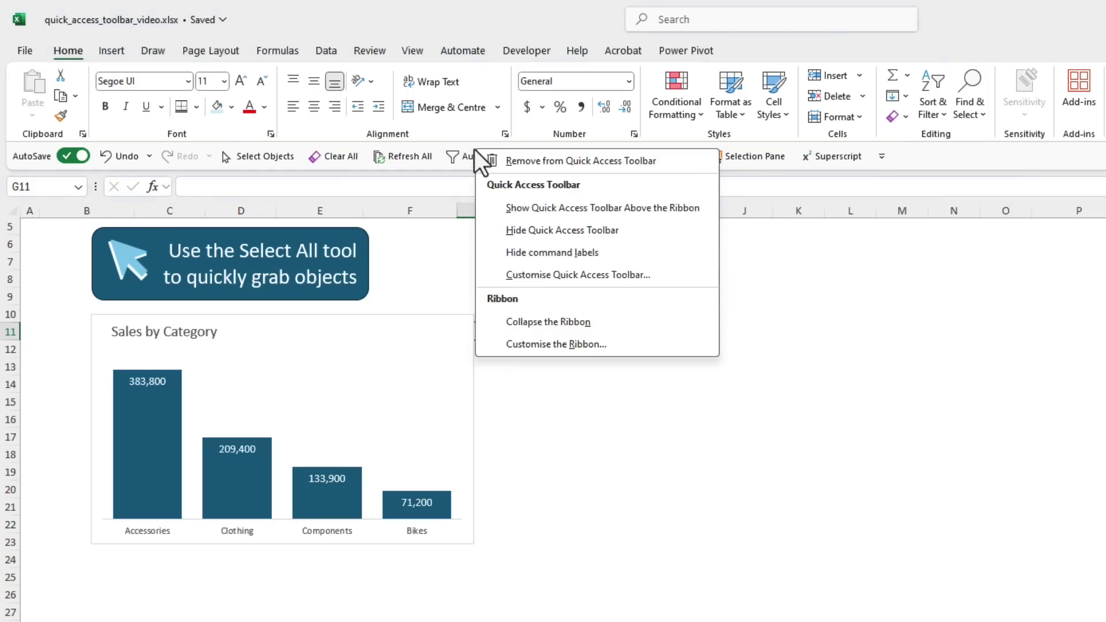
{"action": "left_click", "coordinate": [486, 209]}
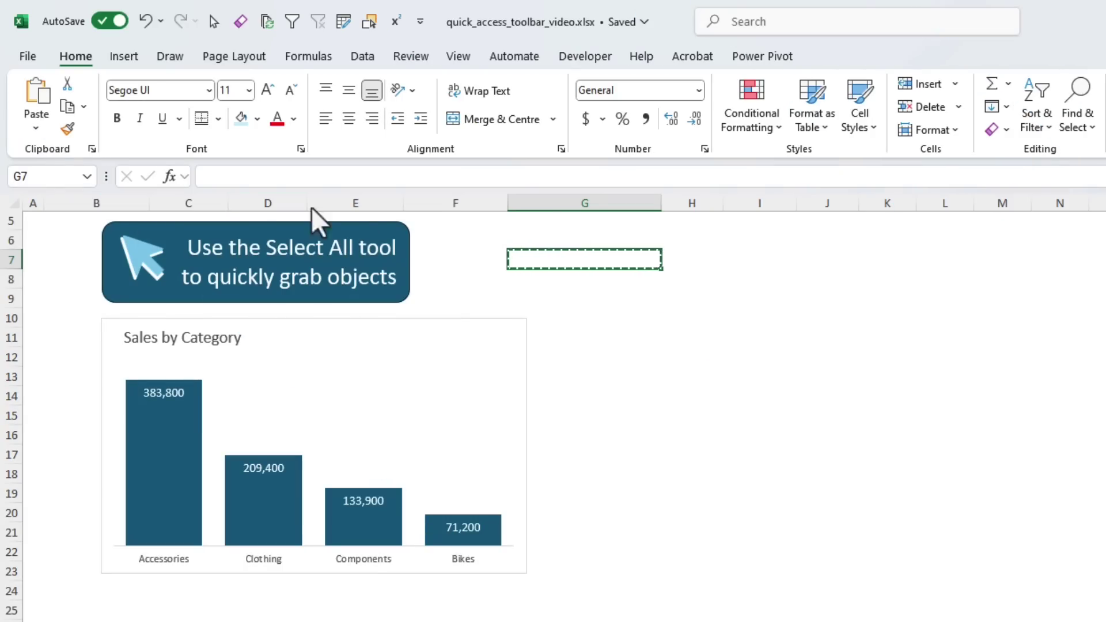
Add the gallery containing the Paste Values options to the Quick Access Toolbar
{"action": "left_click", "coordinate": [36, 128]}
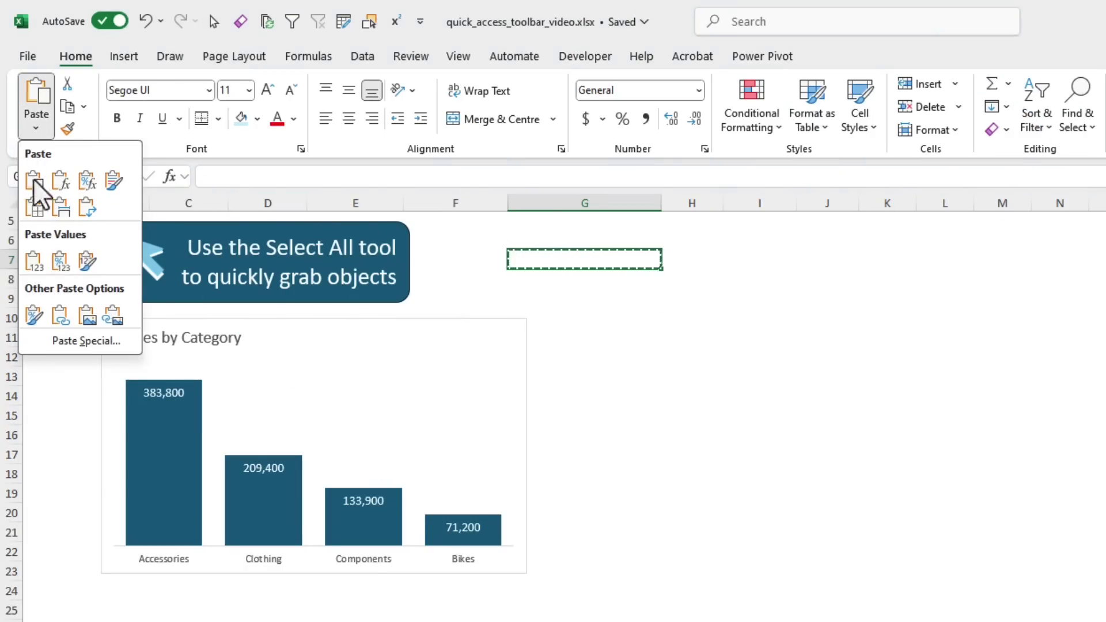
{"action": "right_click", "coordinate": [26, 264]}
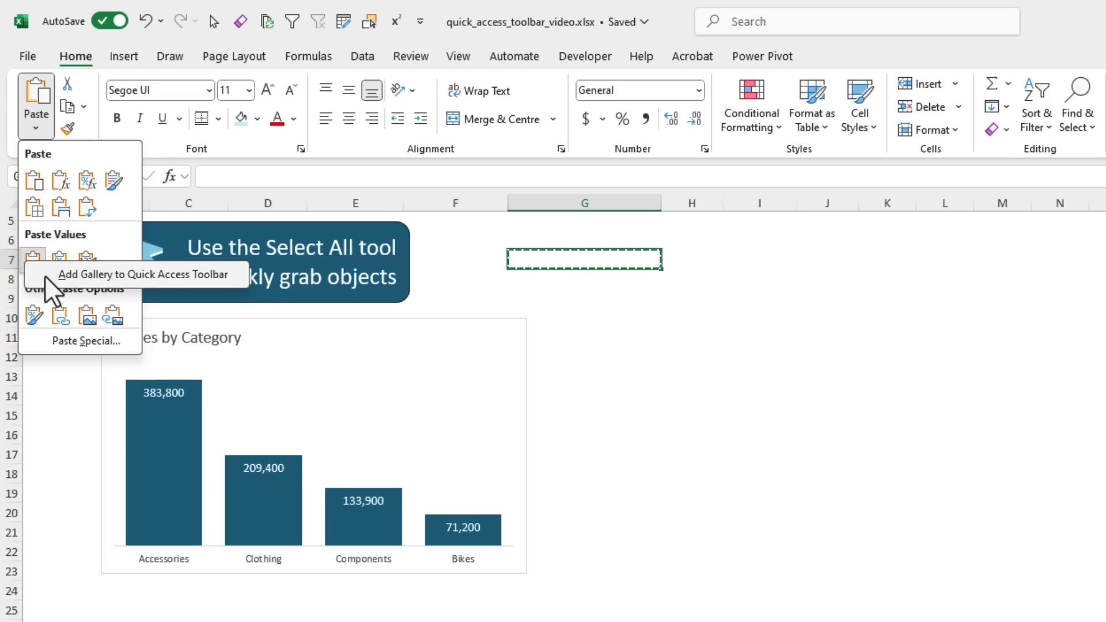
{"action": "left_click", "coordinate": [44, 275]}
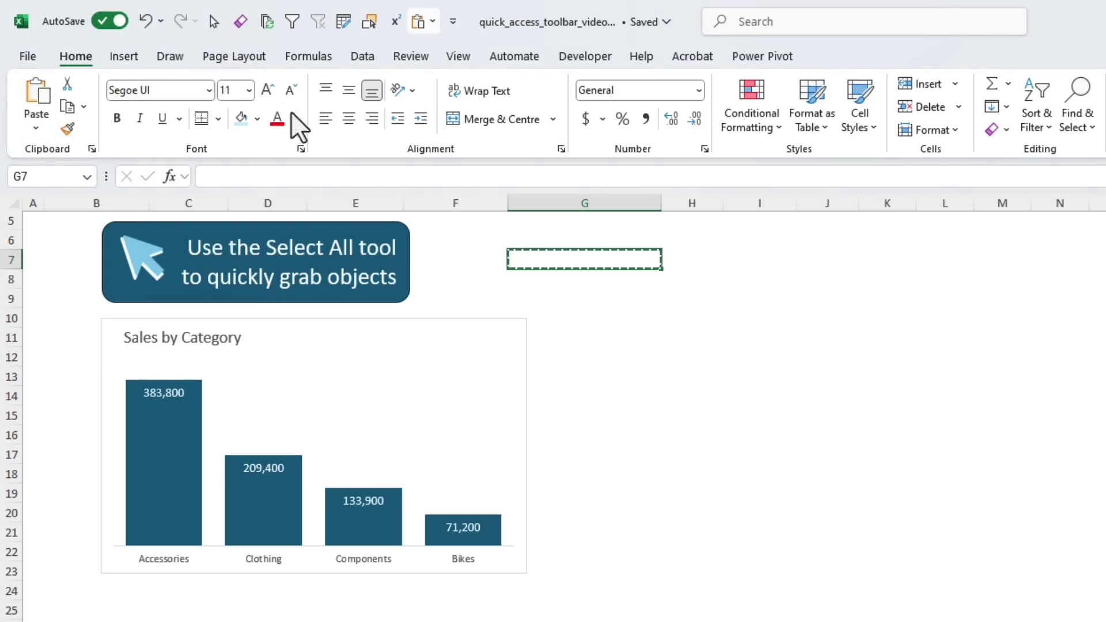
View the options in the toolbar's Paste gallery and remove that gallery from the Quick Access Toolbar
{"action": "left_click", "coordinate": [430, 21]}
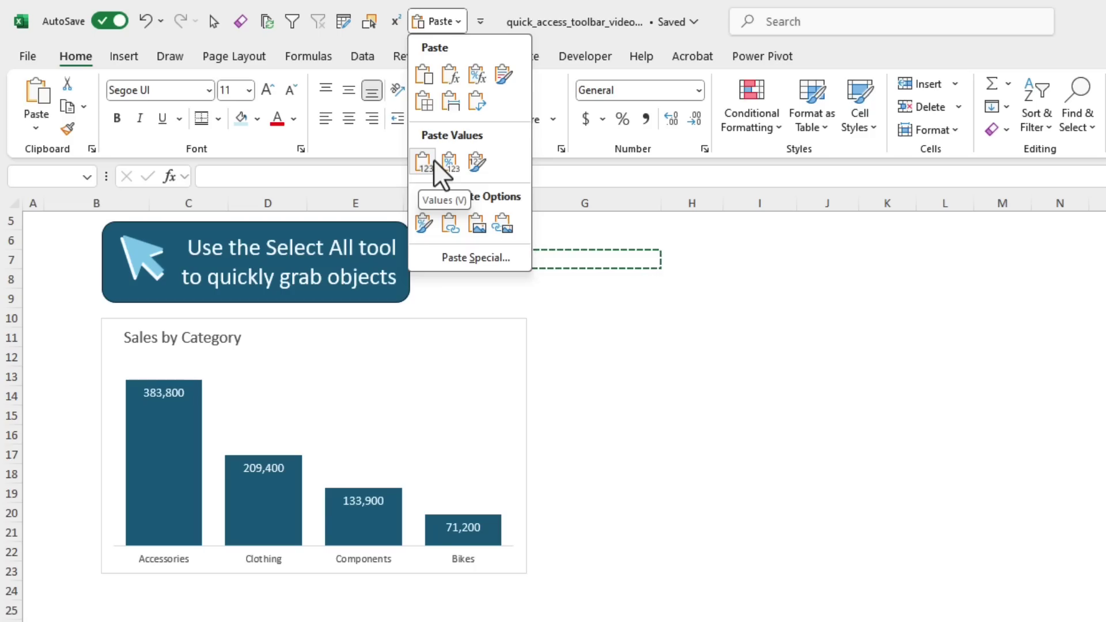
{"action": "right_click", "coordinate": [426, 21]}
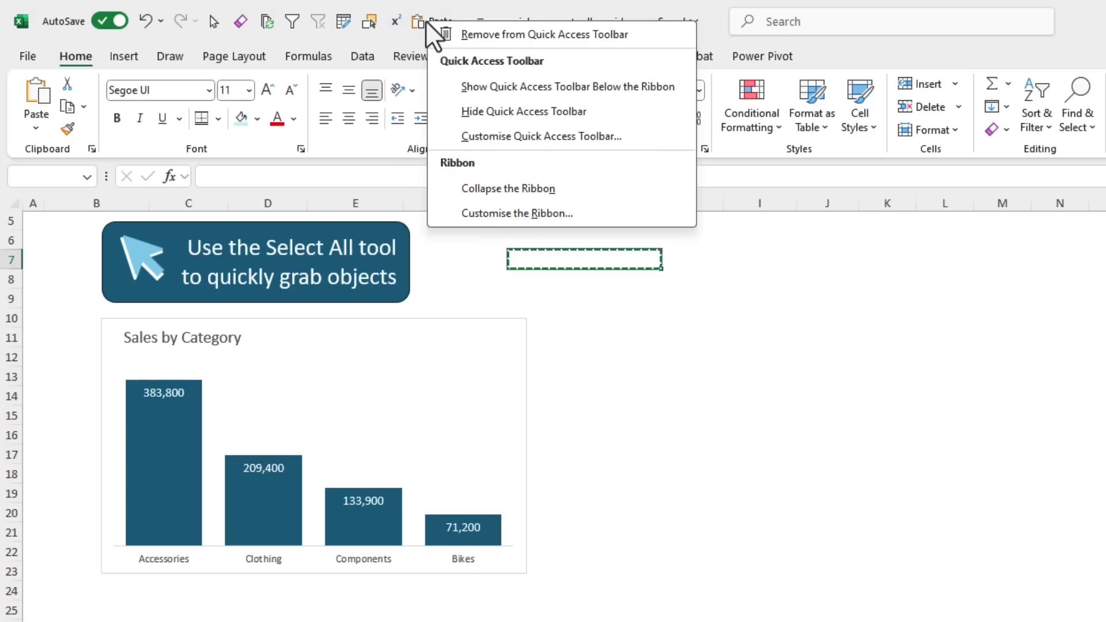
{"action": "left_click", "coordinate": [610, 33]}
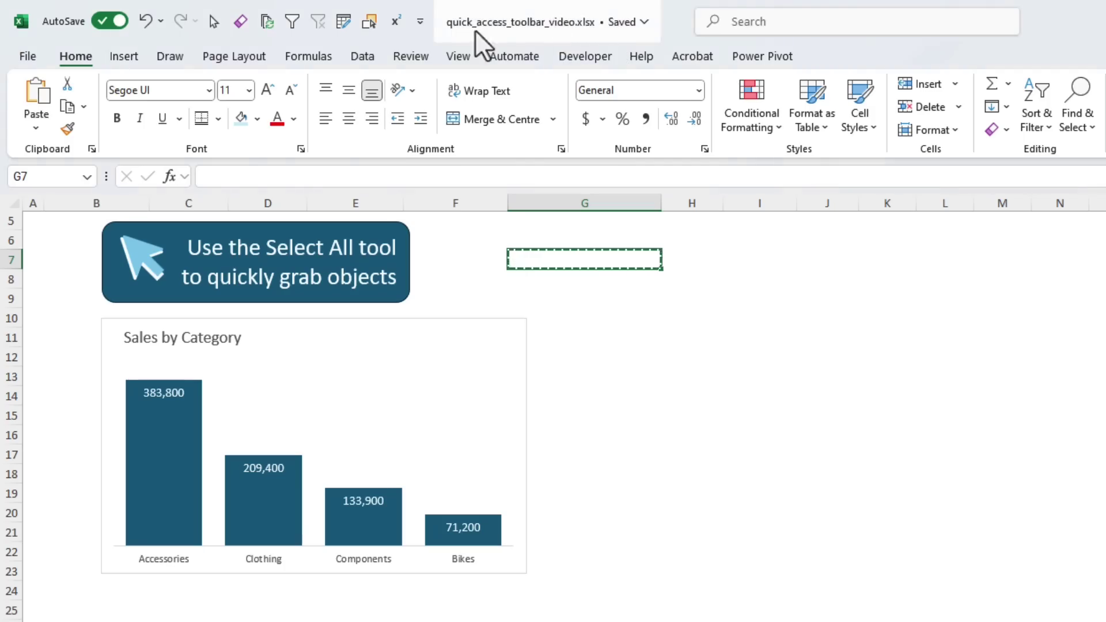
Open the Quick Access Toolbar customisation options and switch the available commands to All Commands
{"action": "right_click", "coordinate": [367, 26]}
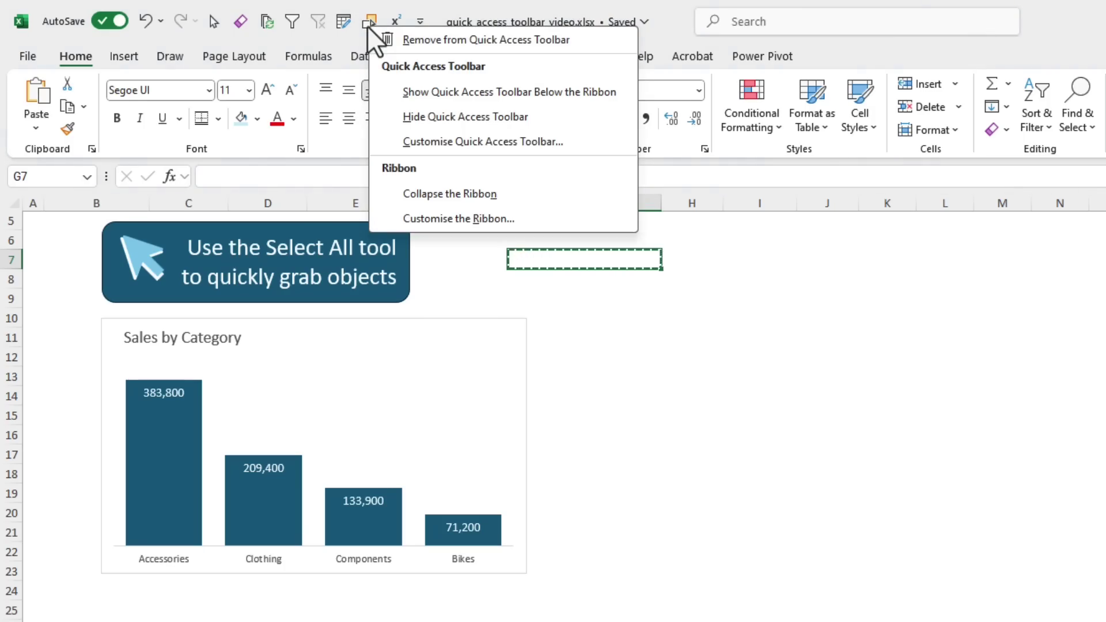
{"action": "left_click", "coordinate": [379, 142]}
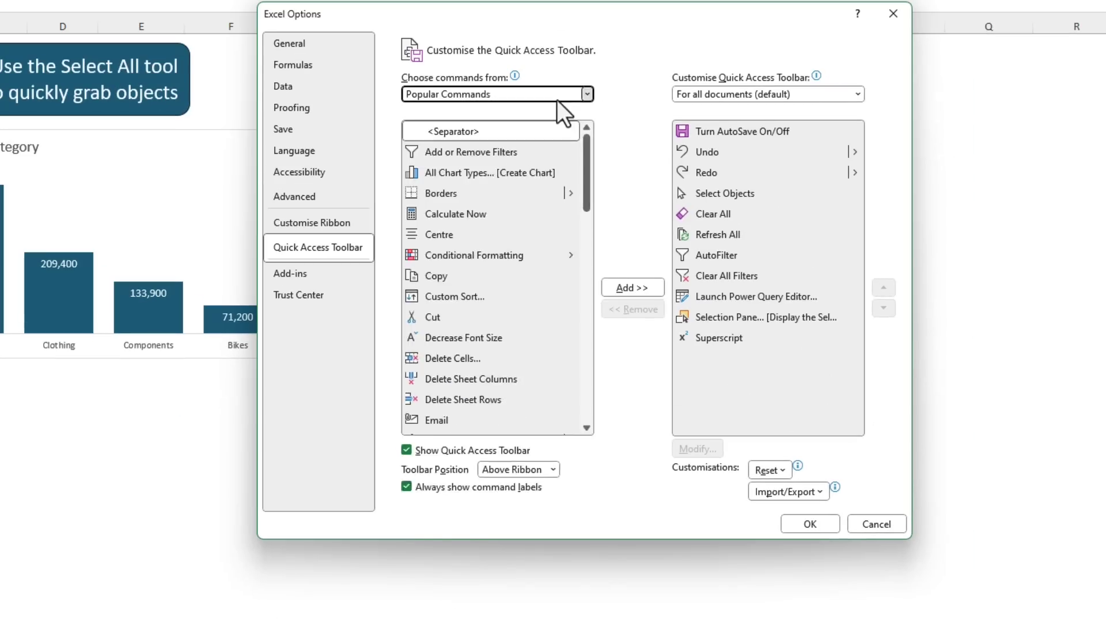
{"action": "left_click", "coordinate": [557, 99]}
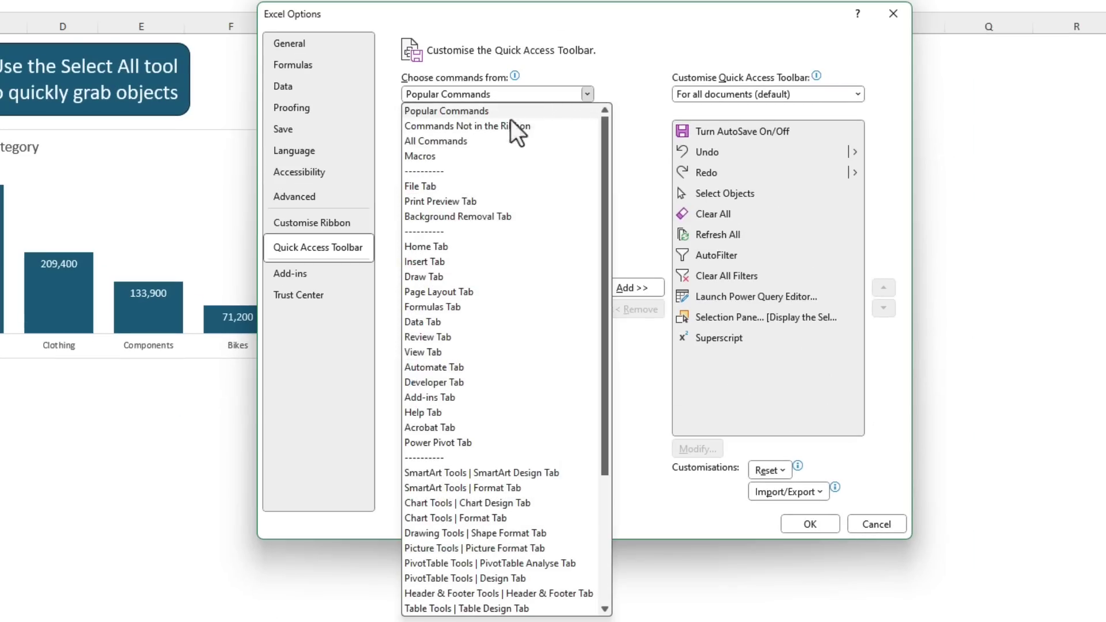
{"action": "left_click", "coordinate": [489, 140]}
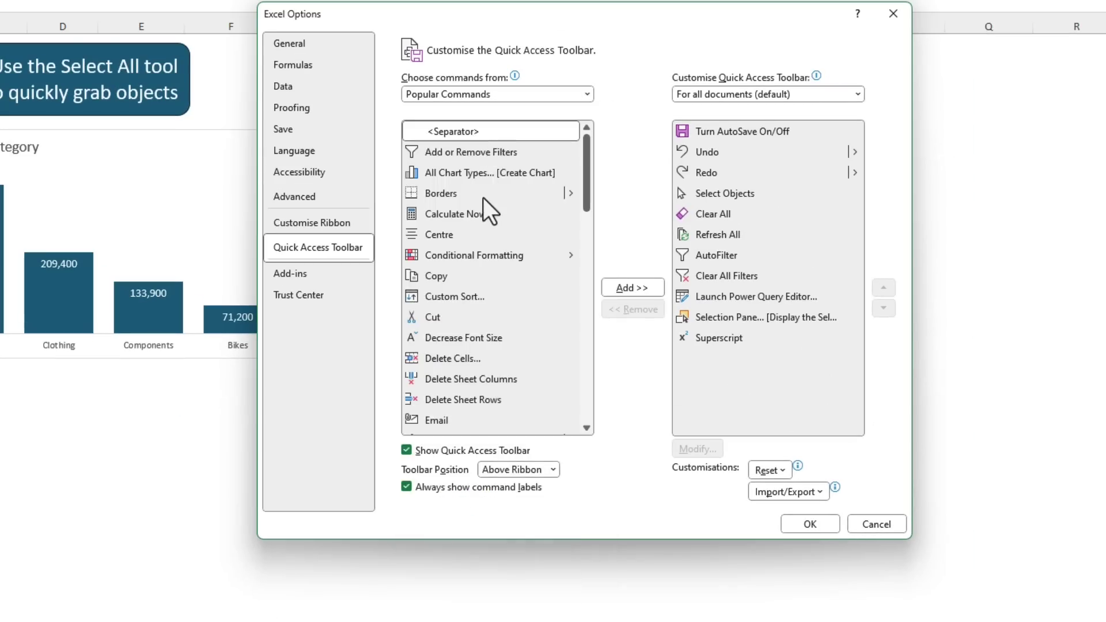
Add the Values [Paste Values] command to the Quick Access Toolbar and apply the change
{"action": "scroll", "coordinate": [483, 198], "scroll_direction": "down", "scroll_amount": 3}
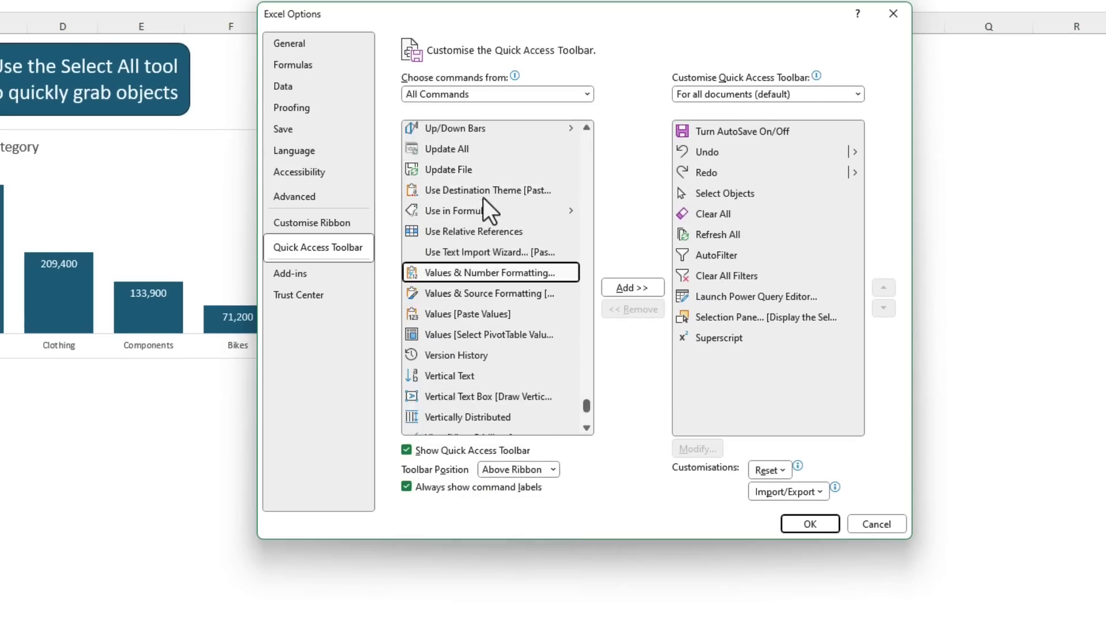
{"action": "left_click", "coordinate": [451, 318]}
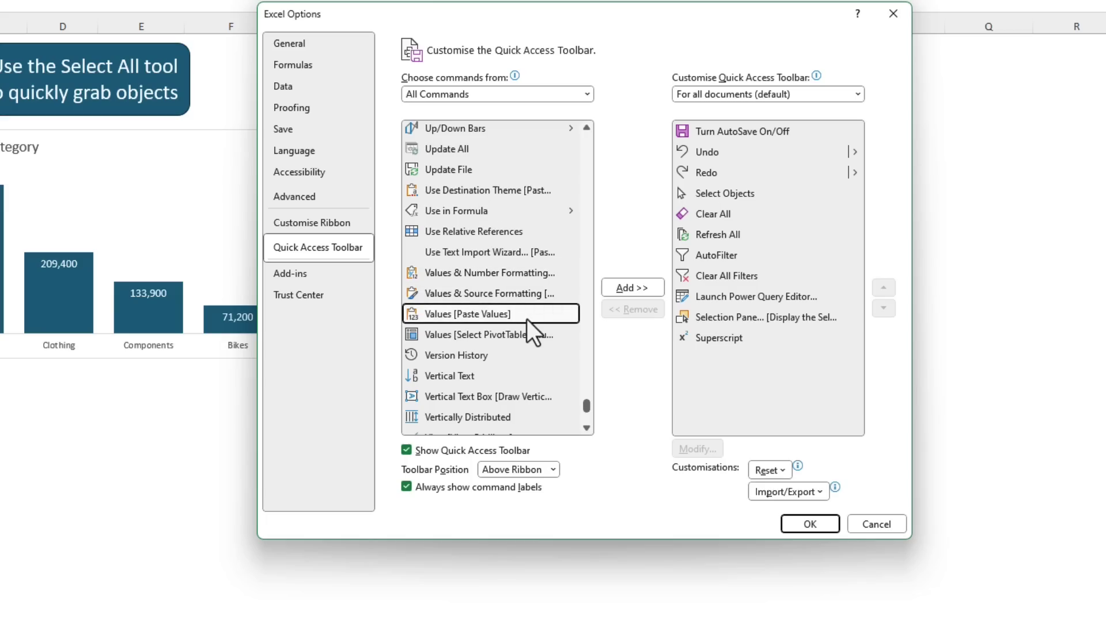
{"action": "left_click", "coordinate": [616, 286]}
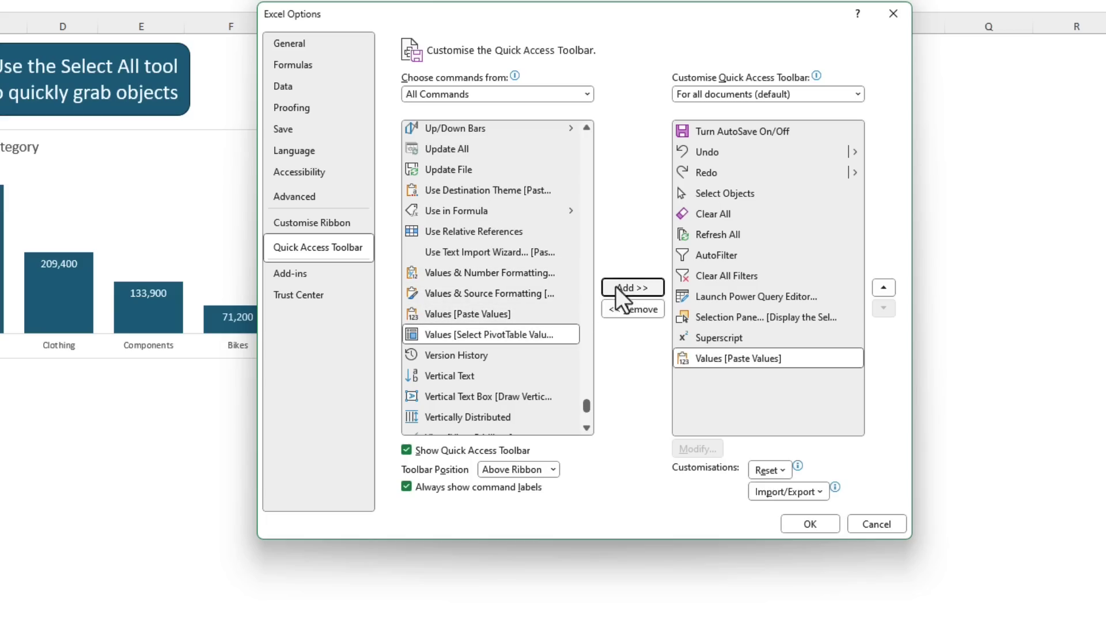
{"action": "left_click", "coordinate": [793, 520]}
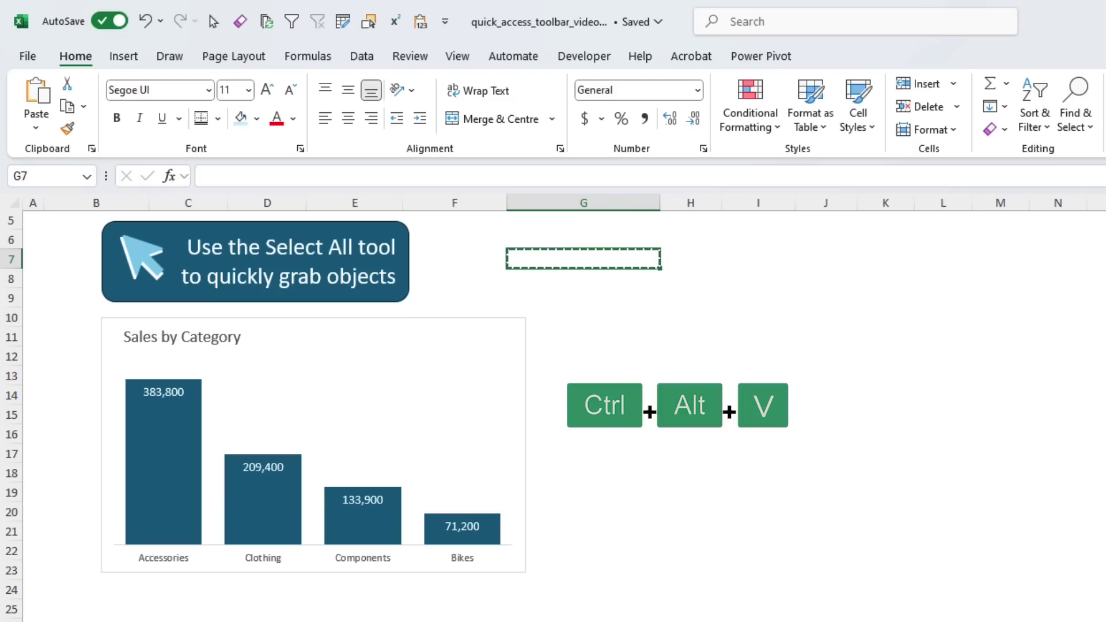
Paste the copied cell into G7 with Paste Special set to Values, and clear the copy outline
{"action": "key", "text": "ctrl+alt+v"}
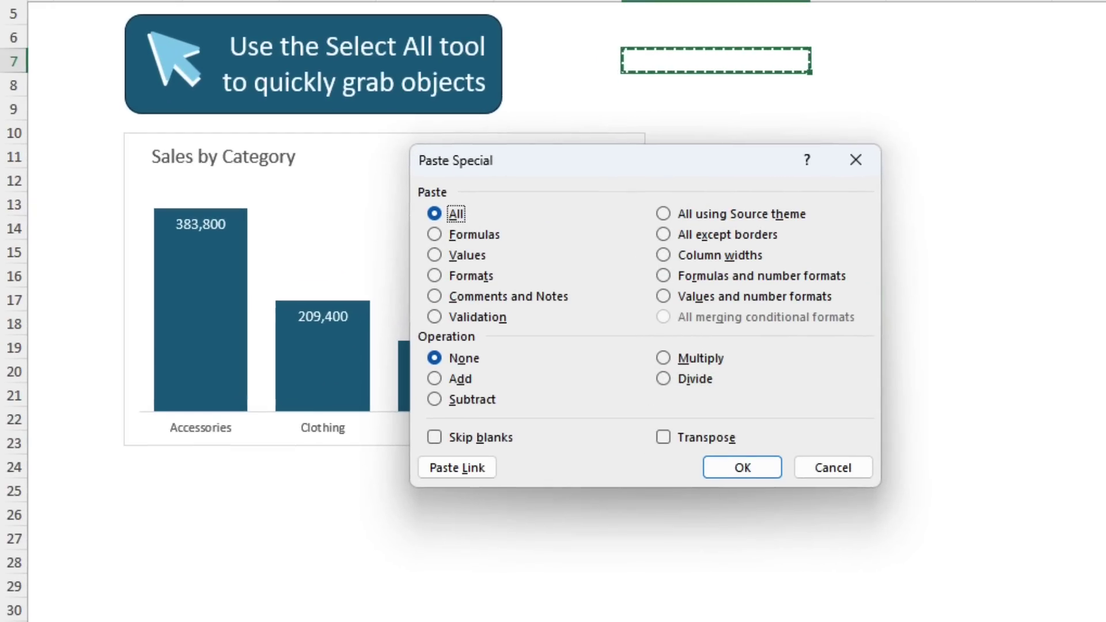
{"action": "key", "text": "v"}
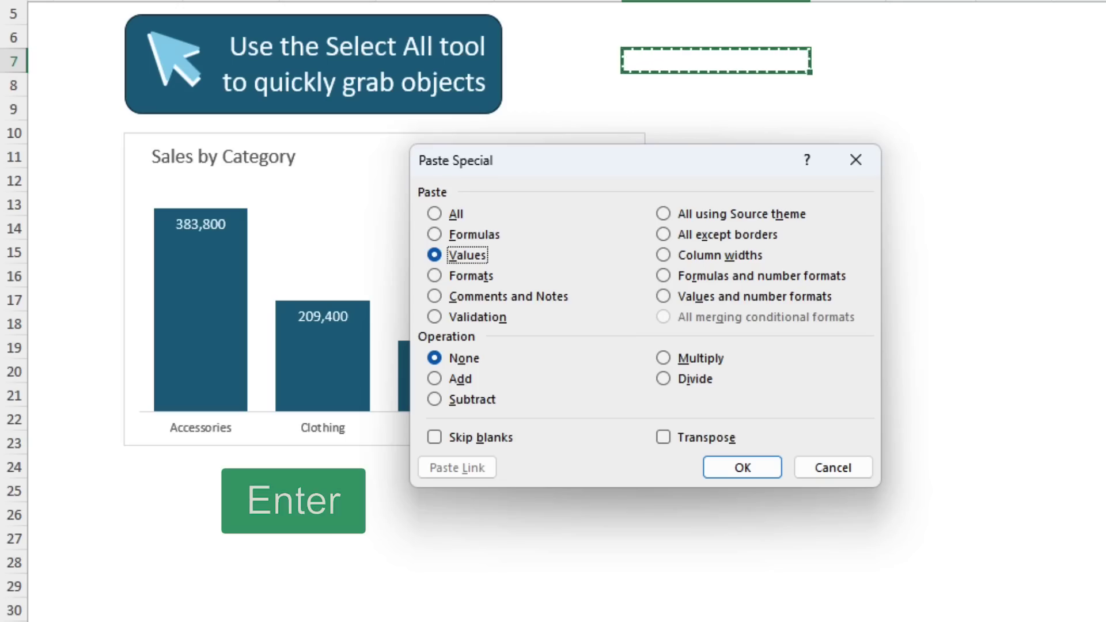
{"action": "key", "text": "Return"}
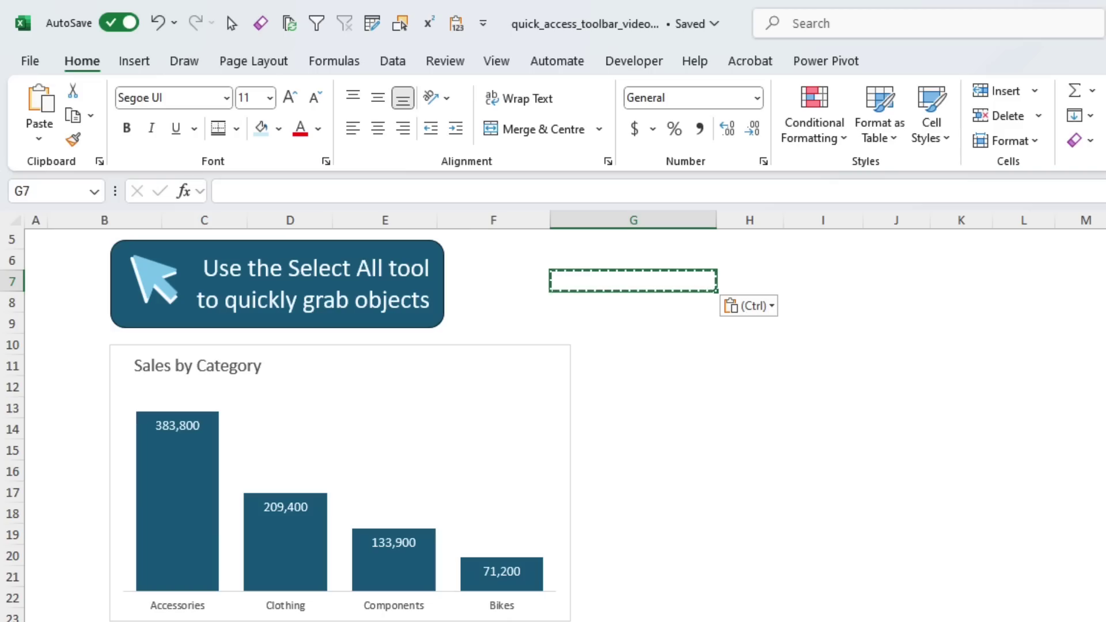
{"action": "key", "text": "Escape"}
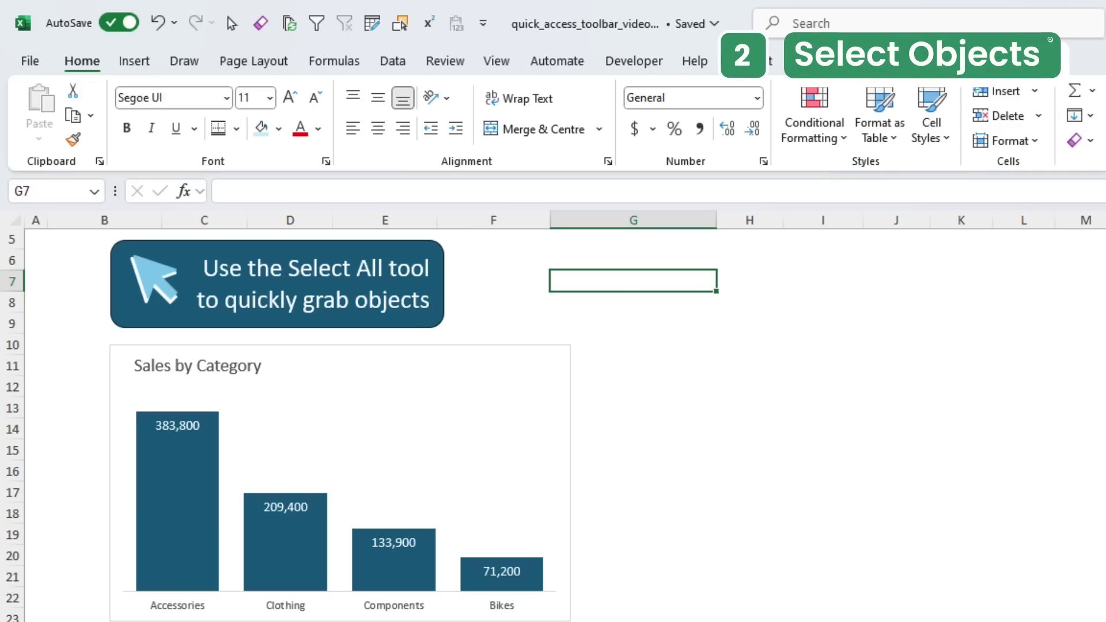
Try selecting the chart, the blue banner shape and its arrow graphics individually, and clear the selection
{"action": "left_click", "coordinate": [524, 351]}
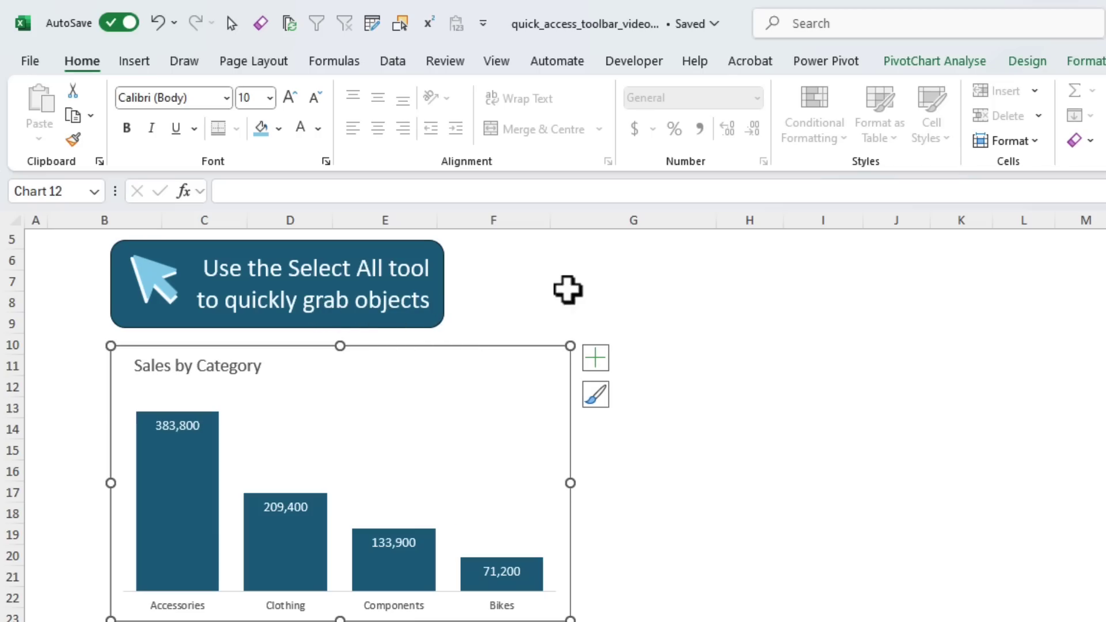
{"action": "left_click", "coordinate": [569, 288]}
{"action": "left_click", "coordinate": [298, 295]}
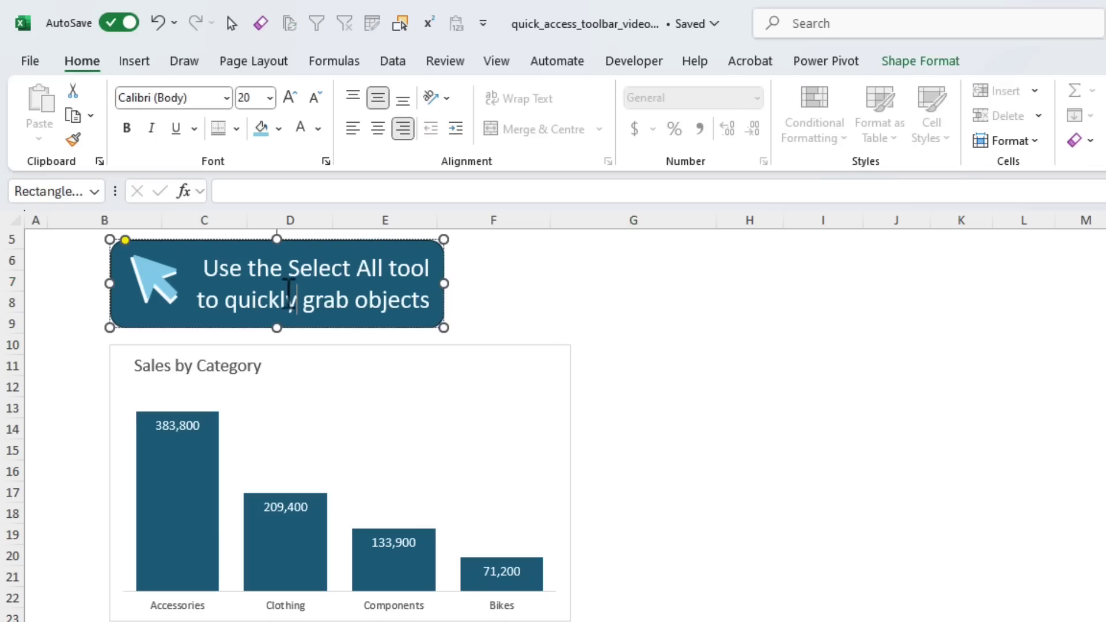
{"action": "left_click", "coordinate": [144, 291], "text": "shift"}
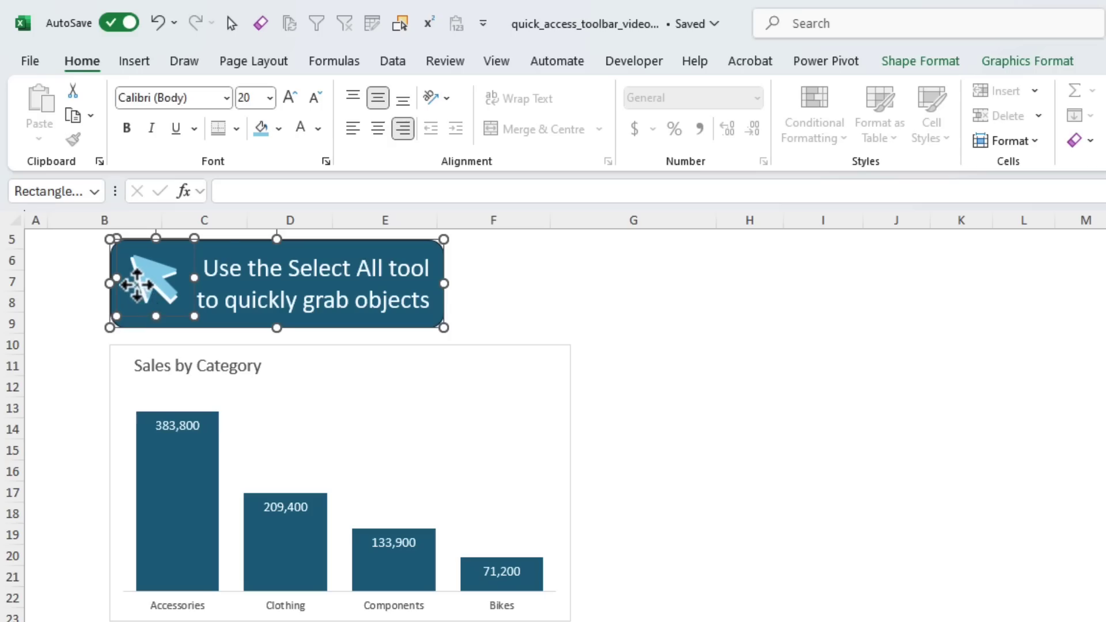
{"action": "left_click", "coordinate": [144, 286]}
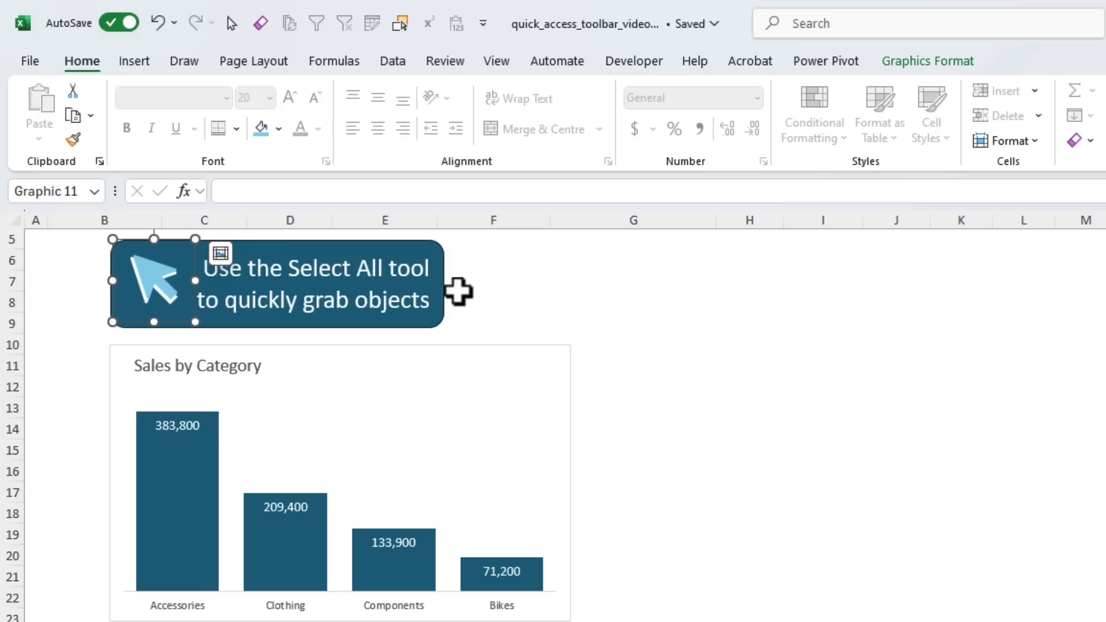
{"action": "left_click", "coordinate": [153, 277]}
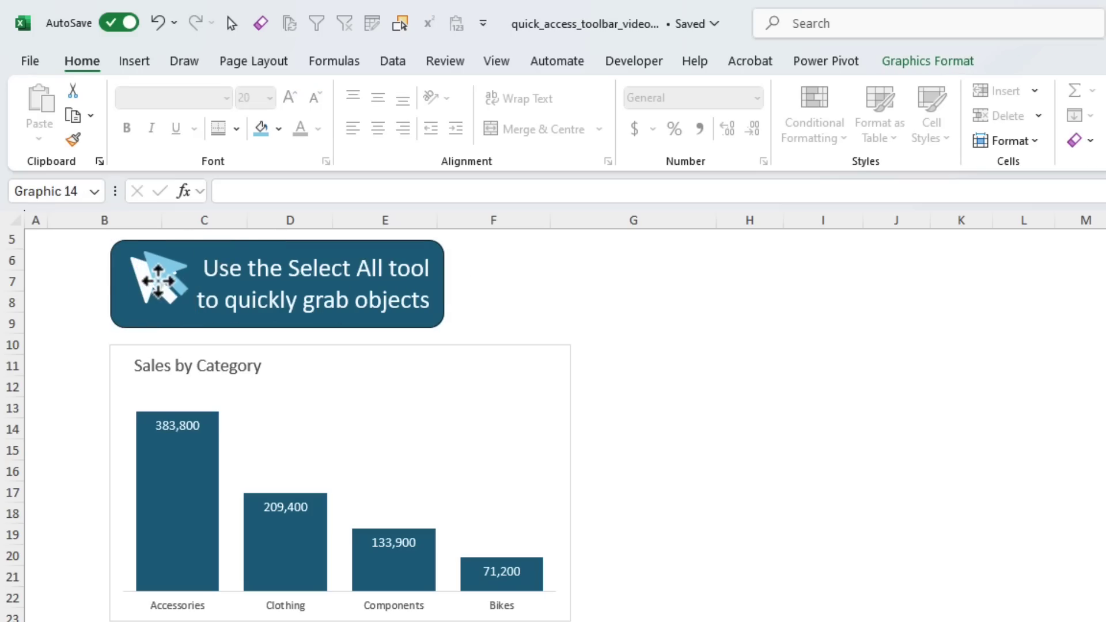
{"action": "key", "text": "Escape"}
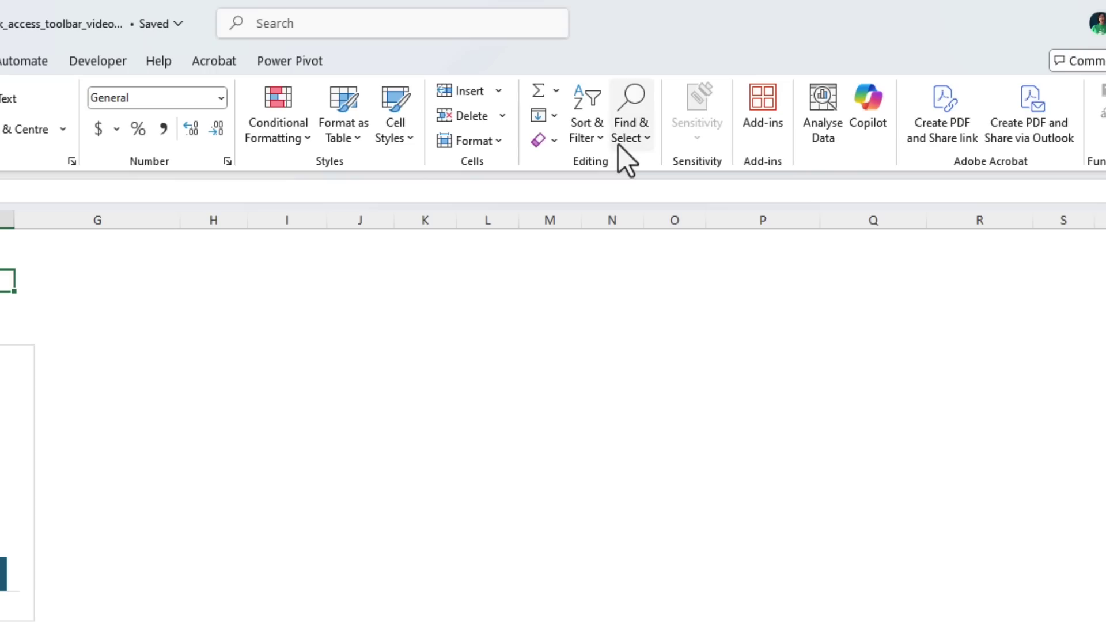
Use Select Objects to select the banner, arrow graphics and chart together, and leave object selection mode
{"action": "left_click", "coordinate": [618, 145]}
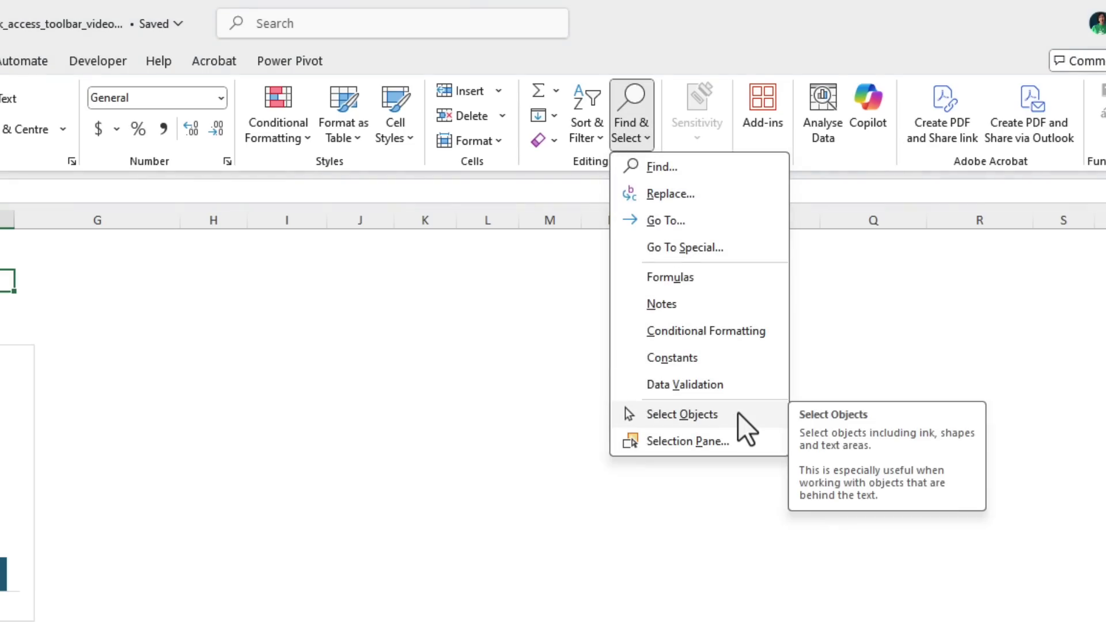
{"action": "left_click", "coordinate": [681, 414]}
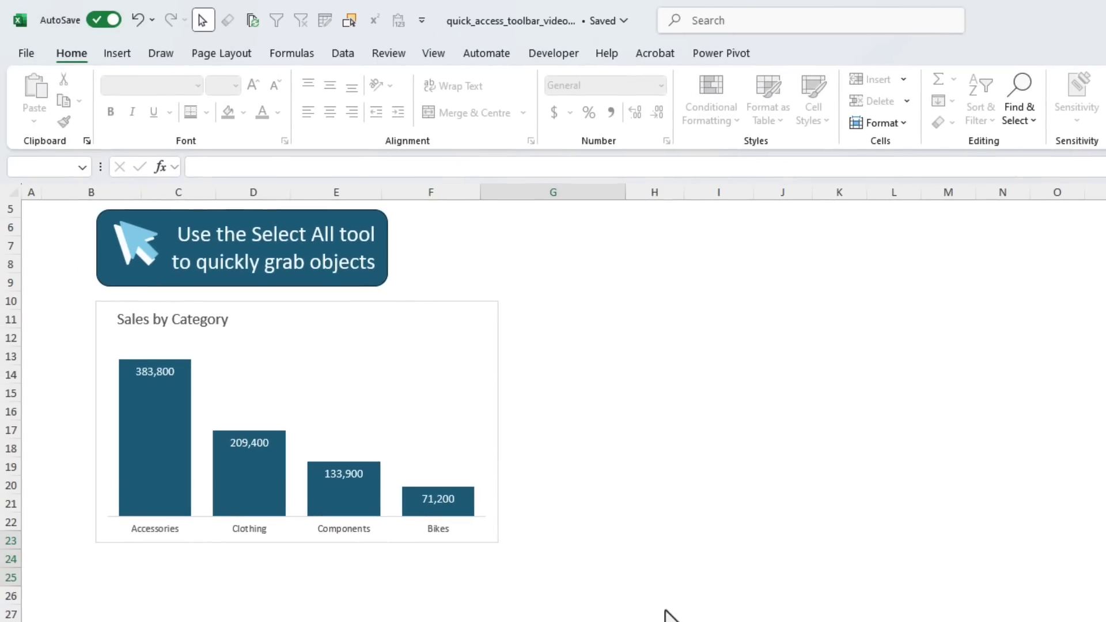
{"action": "left_click_drag", "start_coordinate": [666, 610], "coordinate": [71, 245]}
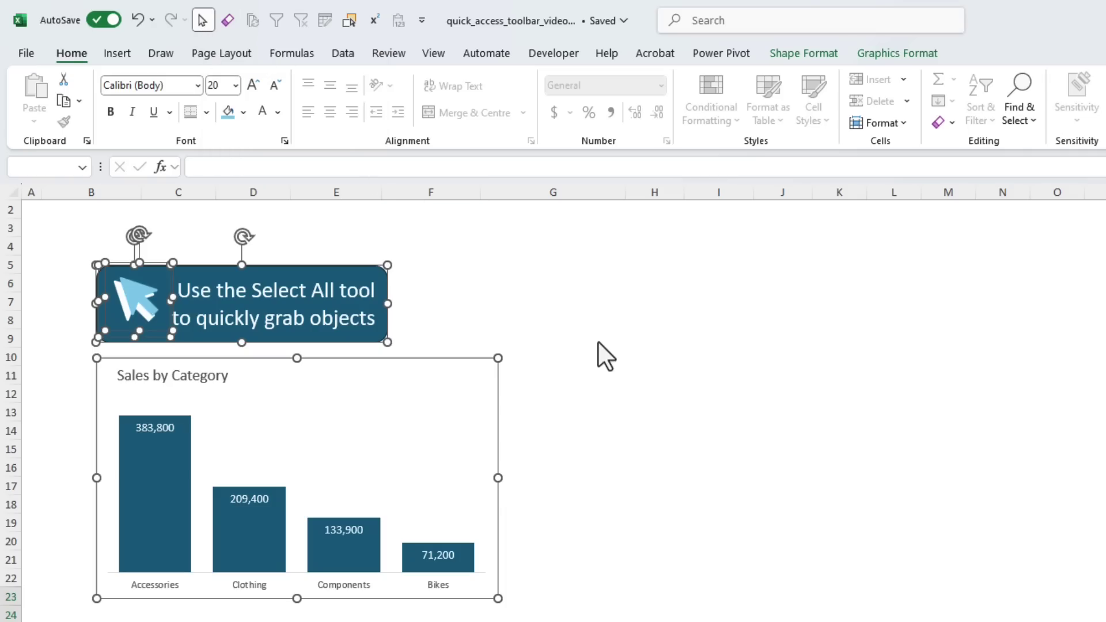
{"action": "key", "text": "Escape"}
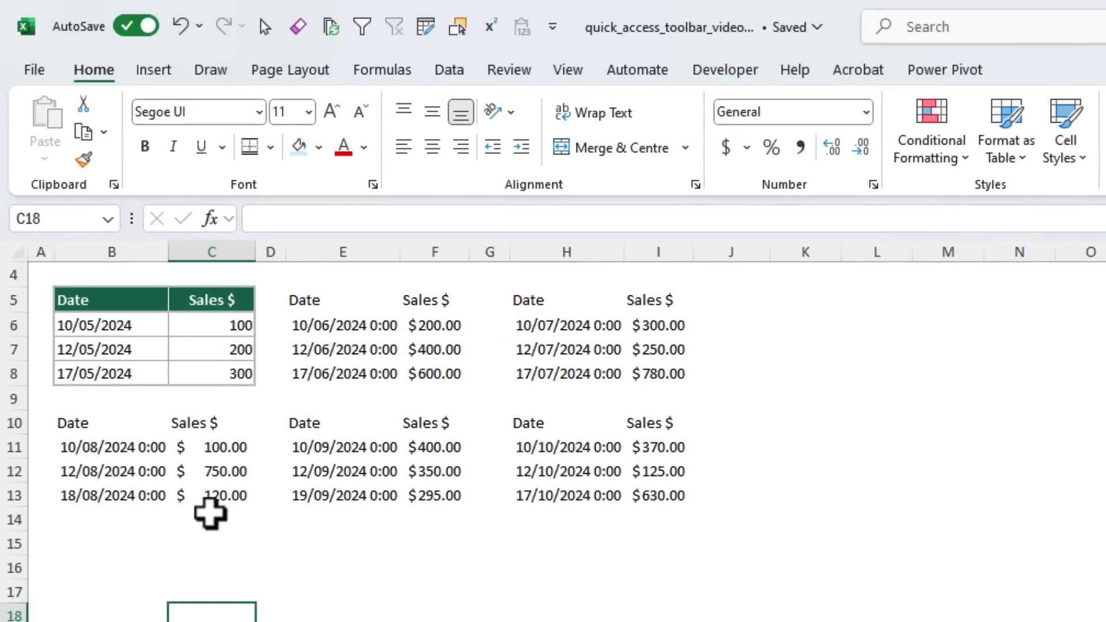
Copy the formatting of the table in B5:C8 to the table in E5:F8 with Format Painter
{"action": "left_click_drag", "start_coordinate": [103, 300], "coordinate": [217, 370]}
{"action": "left_click", "coordinate": [84, 160]}
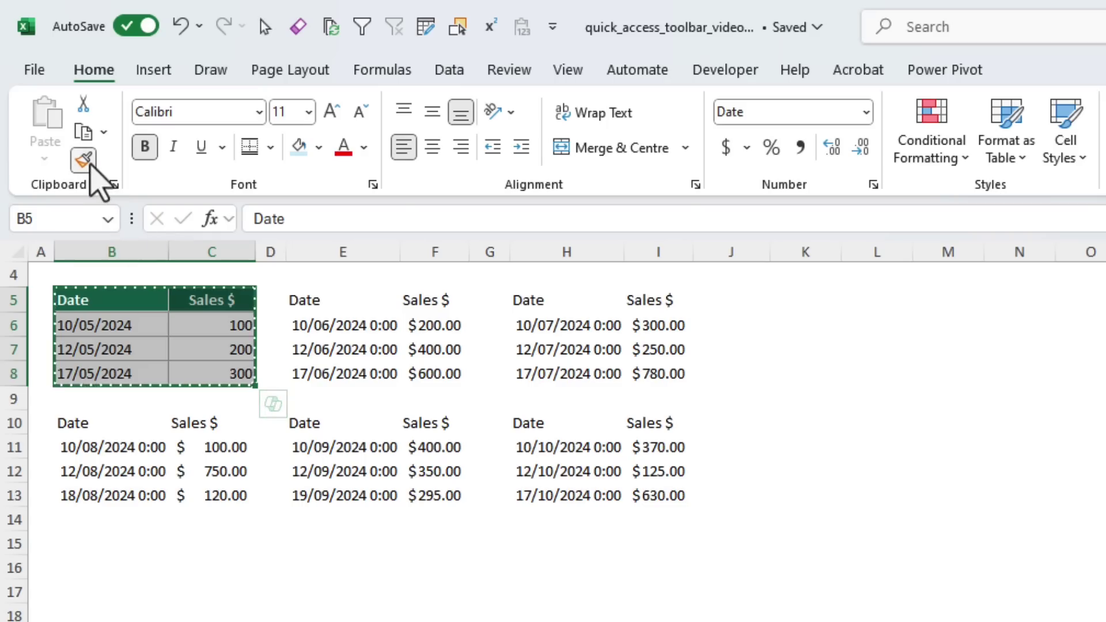
{"action": "left_click_drag", "start_coordinate": [327, 300], "coordinate": [437, 373]}
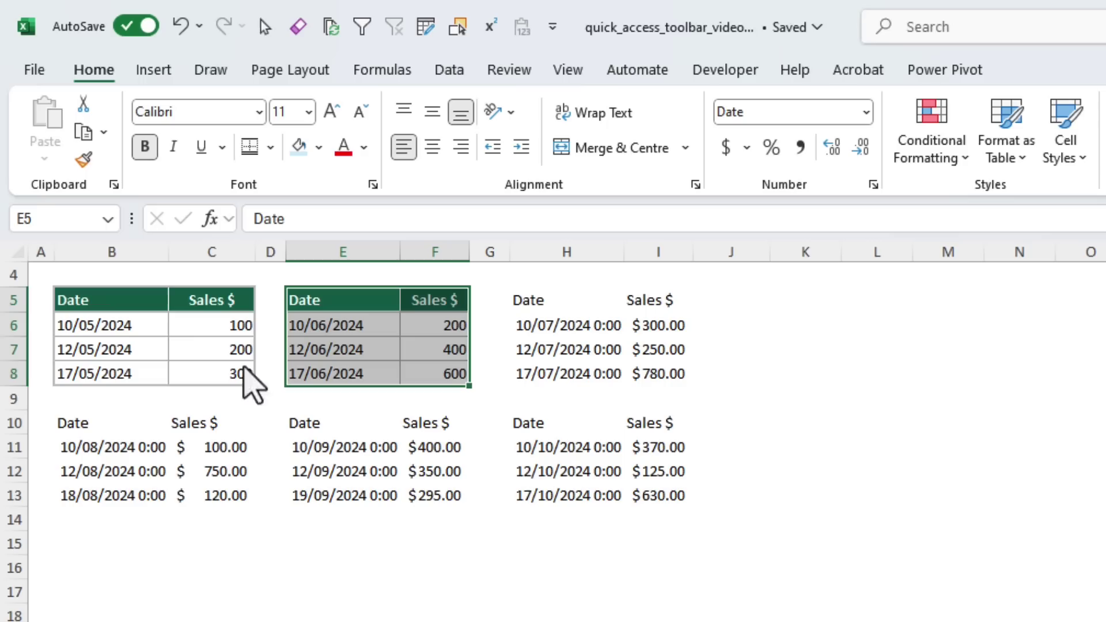
Add Format Painter to the Quick Access Toolbar and use it from there to copy the formatting of E5:F8 to the table at H5
{"action": "right_click", "coordinate": [81, 165]}
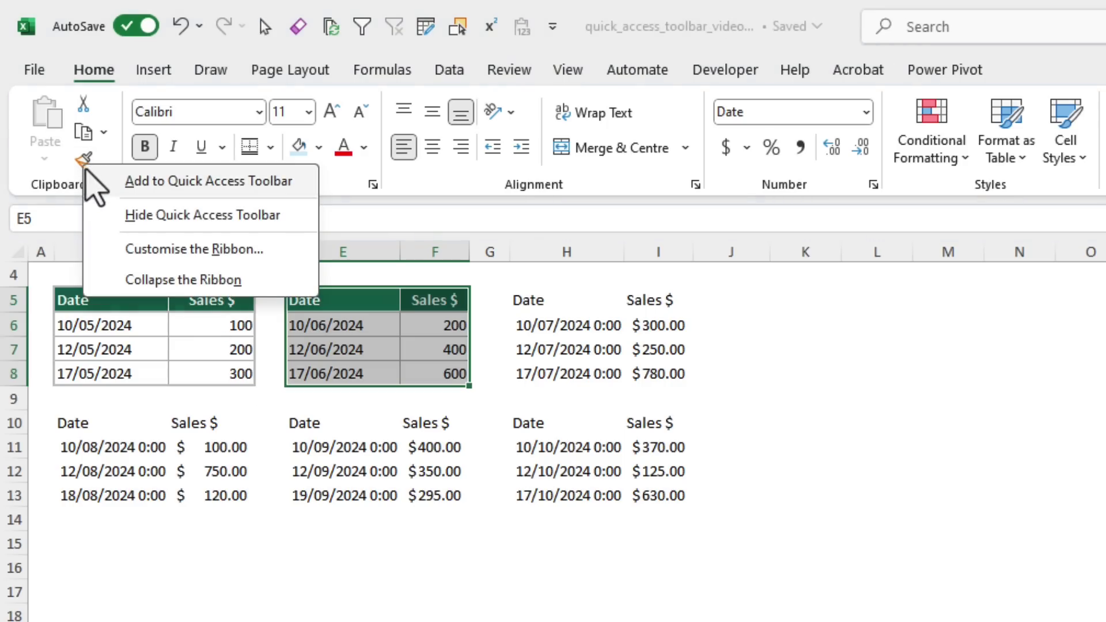
{"action": "left_click", "coordinate": [207, 181]}
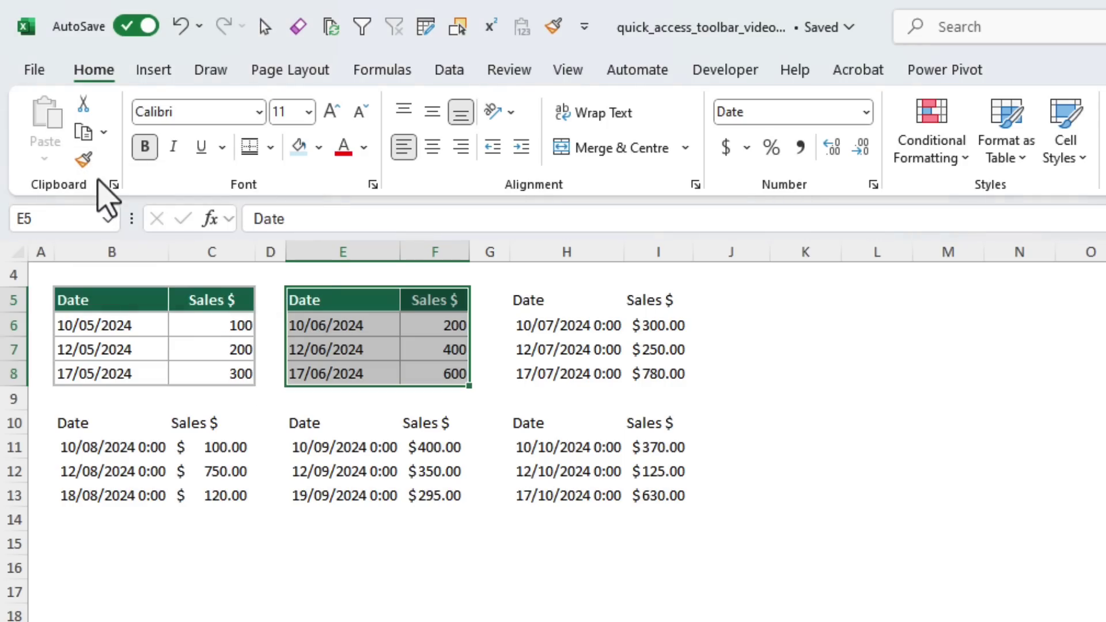
{"action": "left_click", "coordinate": [553, 26]}
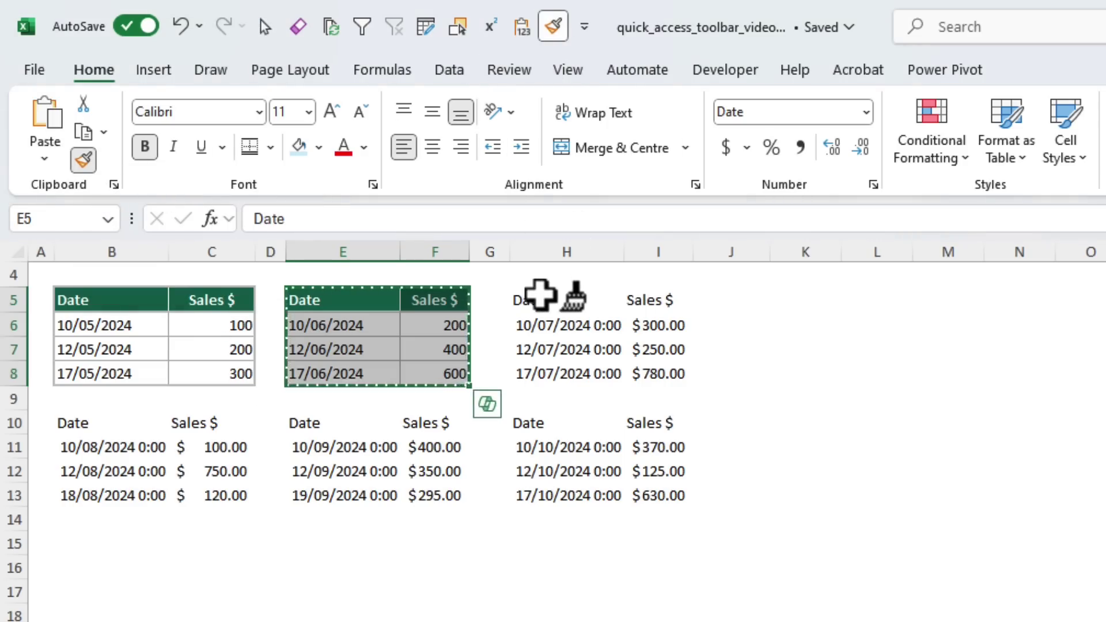
{"action": "left_click", "coordinate": [540, 295]}
Lock Format Painter on and apply the H5:I8 formatting to the tables at B10, E10 and H10, leaving the painter at the end
{"action": "left_click", "coordinate": [553, 26]}
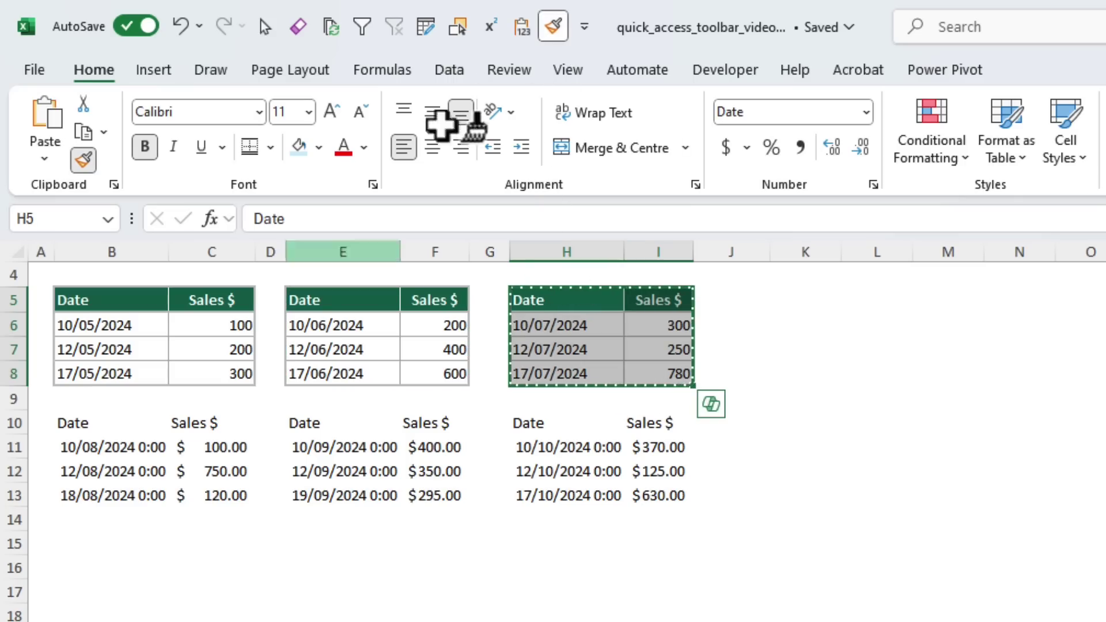
{"action": "left_click", "coordinate": [105, 423]}
{"action": "left_click", "coordinate": [350, 424]}
{"action": "left_click", "coordinate": [528, 426]}
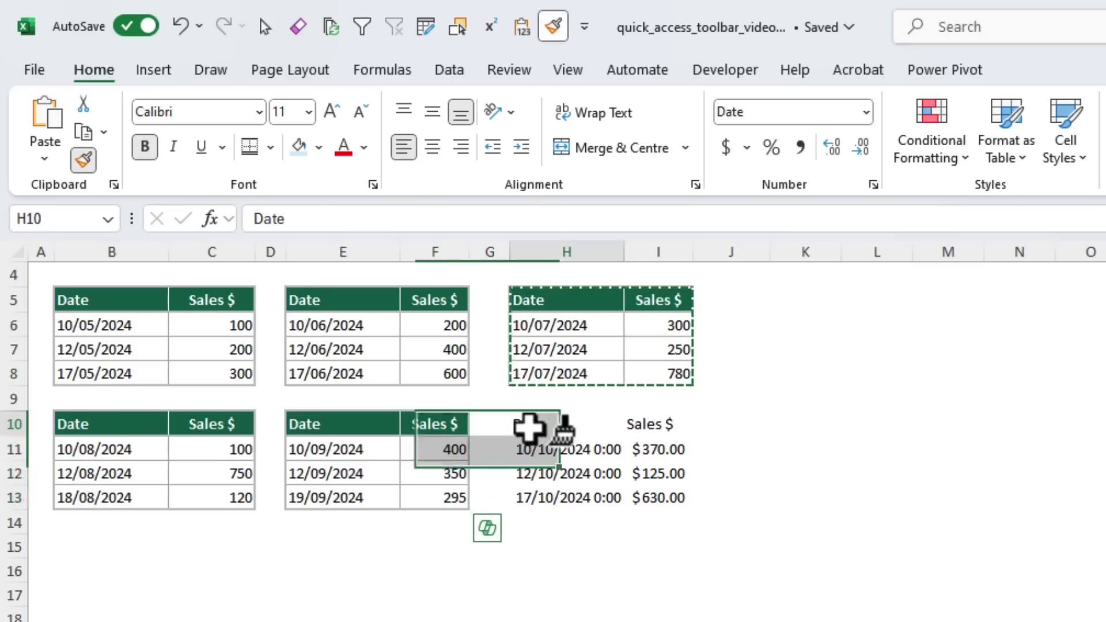
{"action": "key", "text": "Escape"}
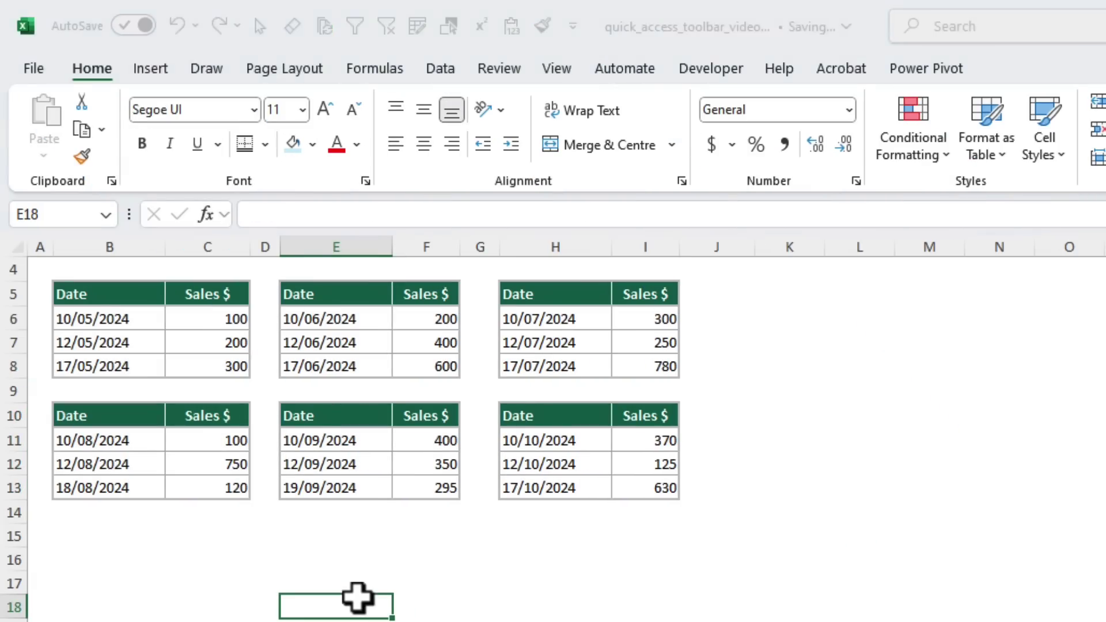
Open the Save As dialog and close it without saving
{"action": "key", "text": "F12"}
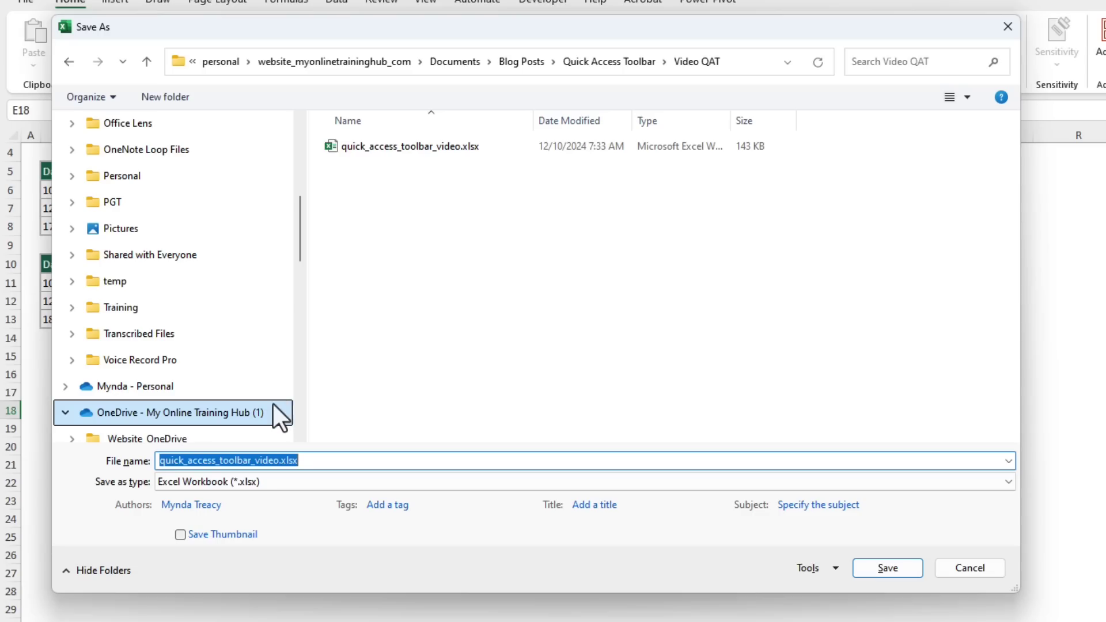
{"action": "left_click", "coordinate": [1007, 28]}
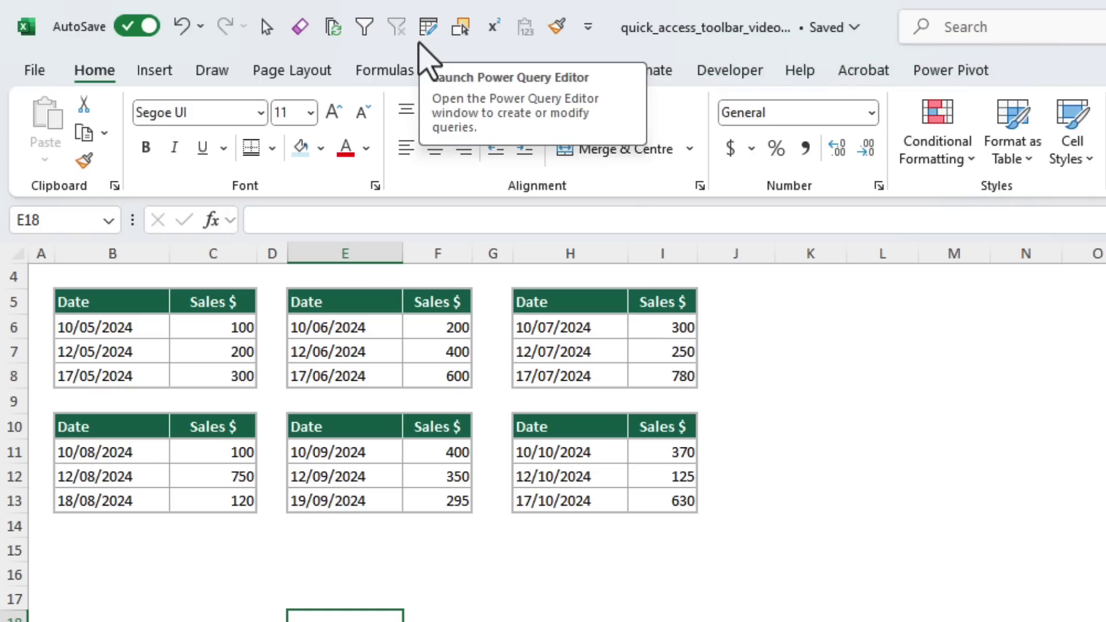
View the Get Data options that include Launch Power Query Editor, and show the Queries & Connections pane
{"action": "left_click", "coordinate": [452, 70]}
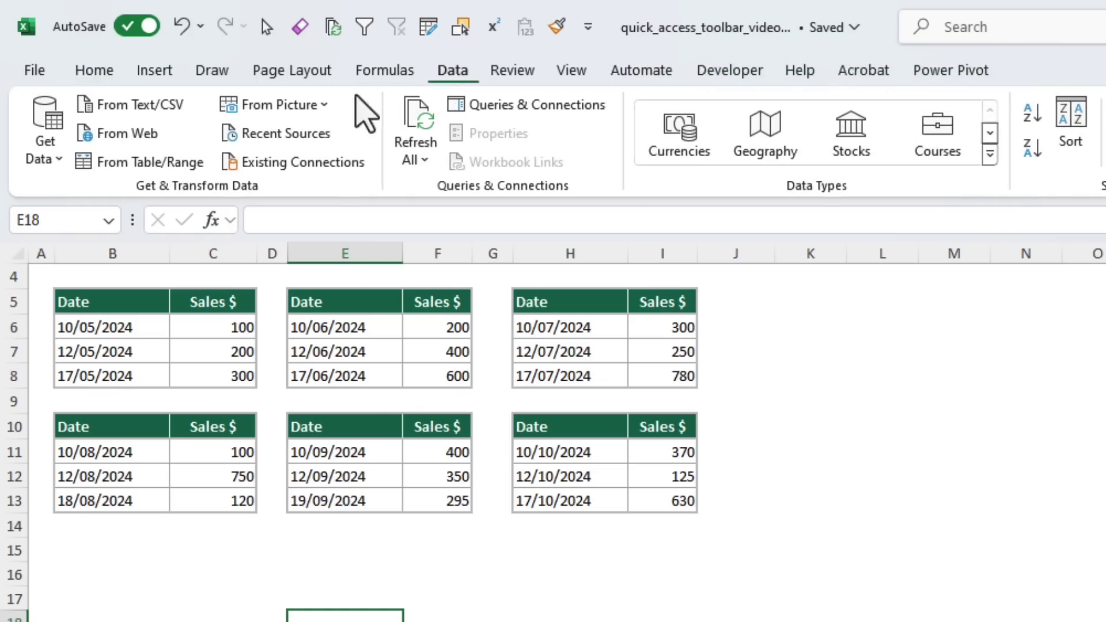
{"action": "left_click", "coordinate": [45, 154]}
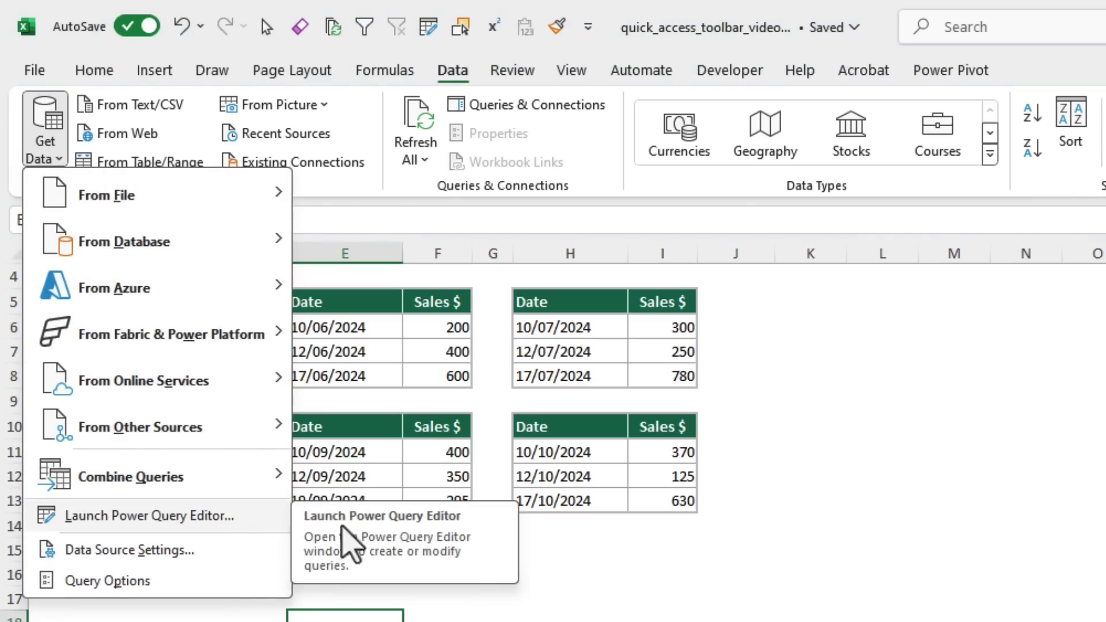
{"action": "left_click", "coordinate": [565, 520]}
{"action": "left_click", "coordinate": [524, 106]}
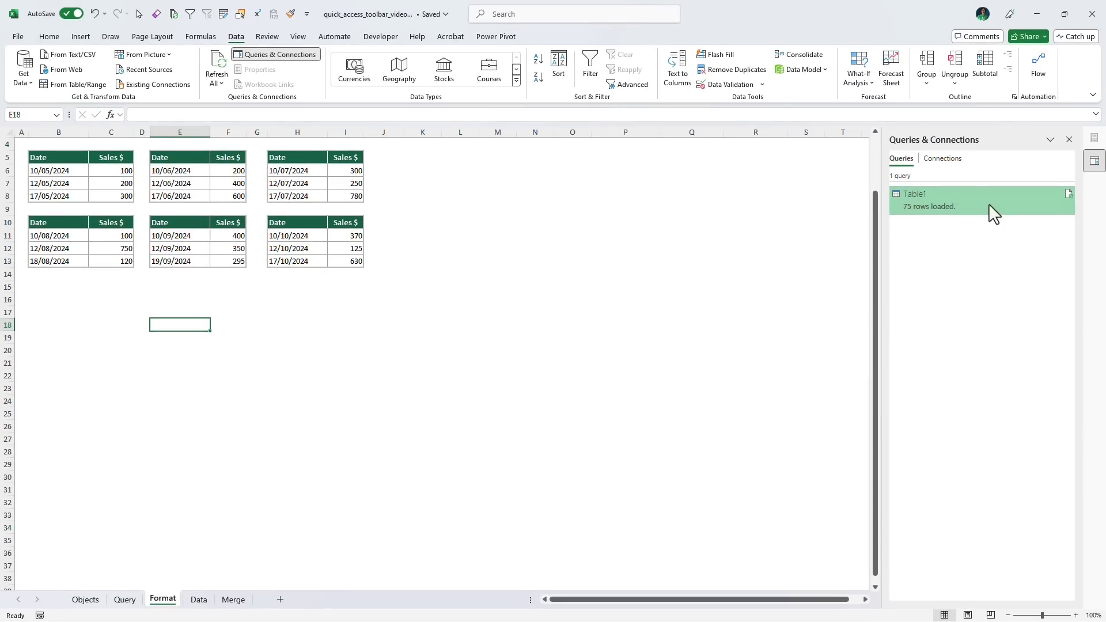
View the Table1 query's preview and its available commands, and return to the Format sheet
{"action": "mouse_move", "coordinate": [988, 202]}
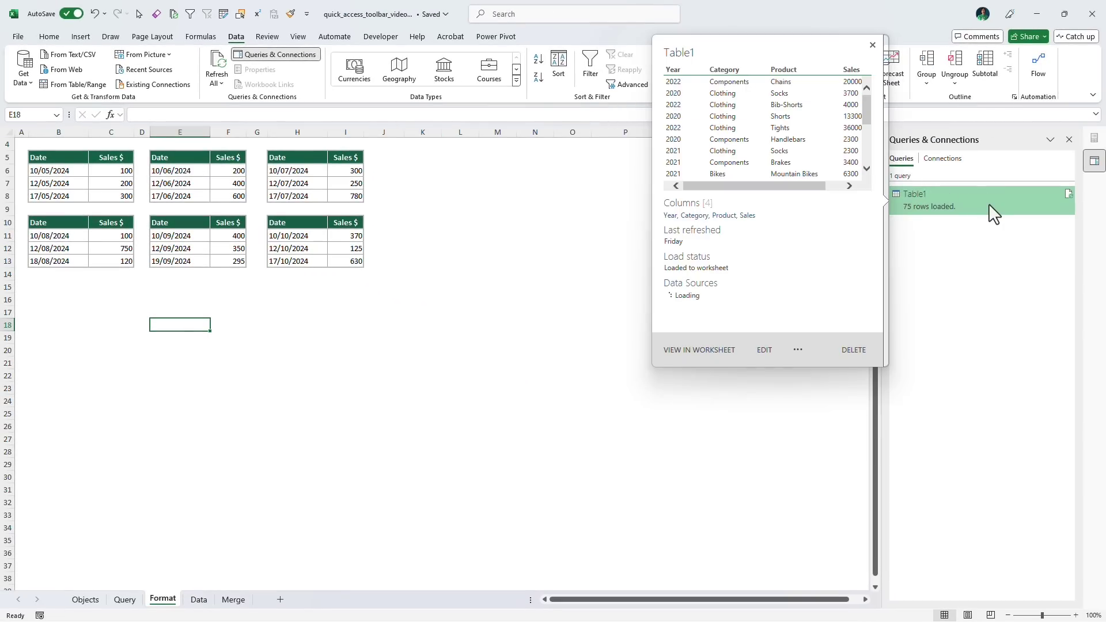
{"action": "right_click", "coordinate": [988, 202]}
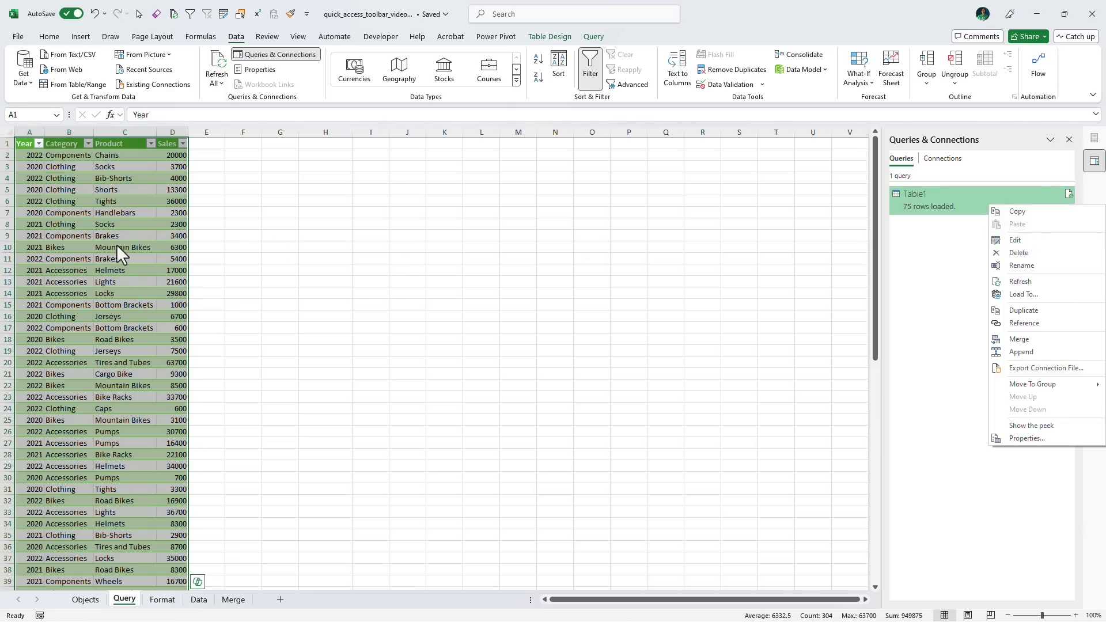
{"action": "left_click", "coordinate": [104, 194]}
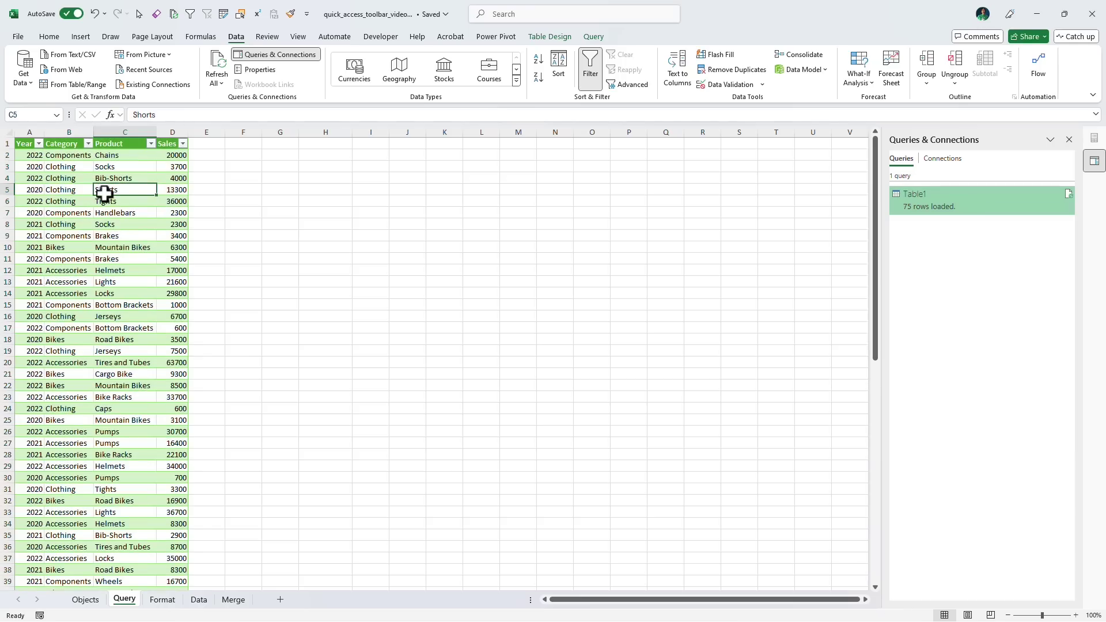
{"action": "left_click", "coordinate": [162, 599]}
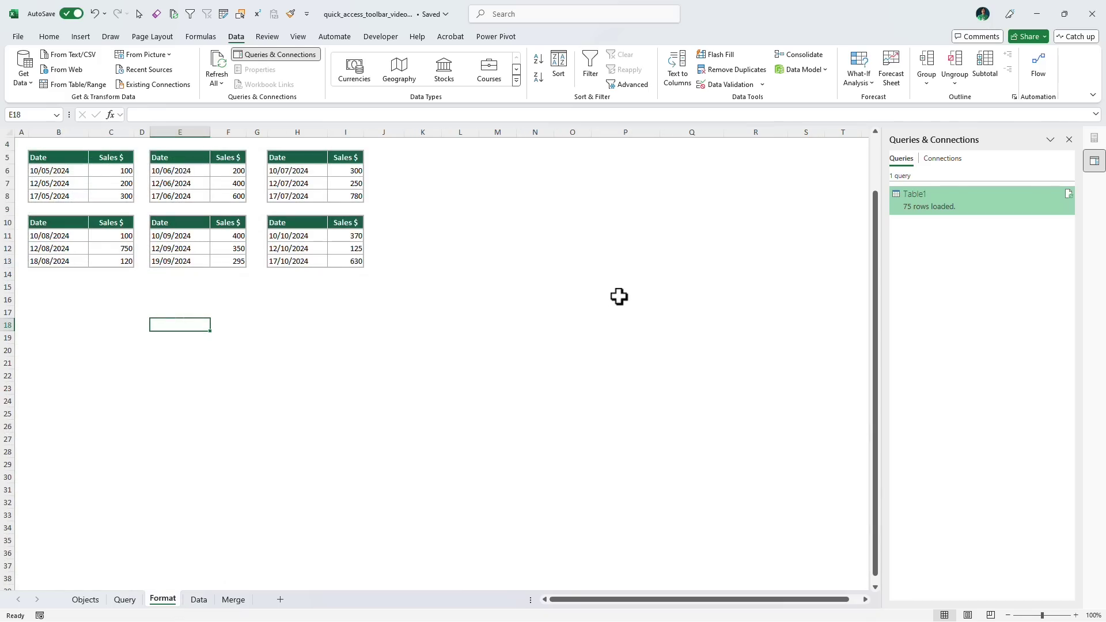
{"action": "right_click", "coordinate": [982, 216]}
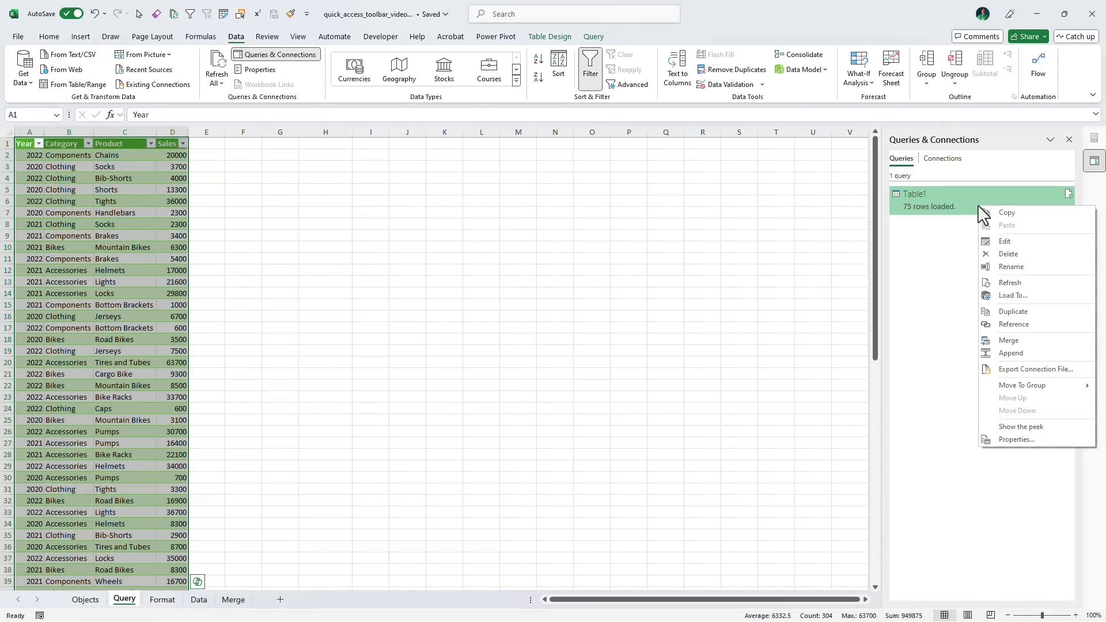
{"action": "left_click", "coordinate": [166, 599]}
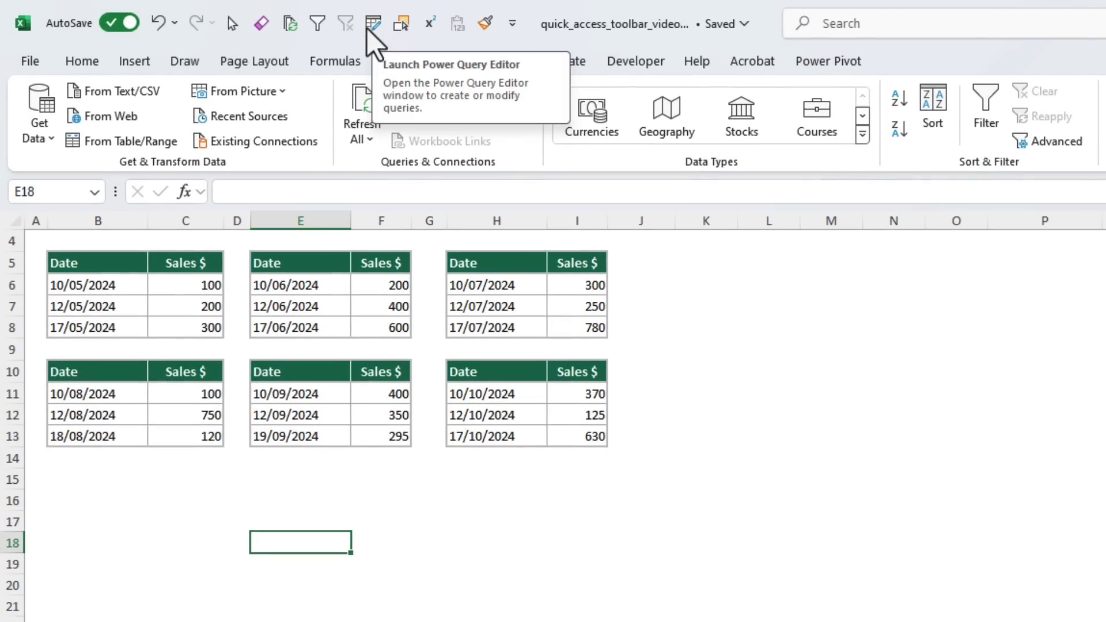
Launch the Power Query Editor from the Quick Access Toolbar, show the Table1 query and move the editor window aside
{"action": "left_click", "coordinate": [372, 24]}
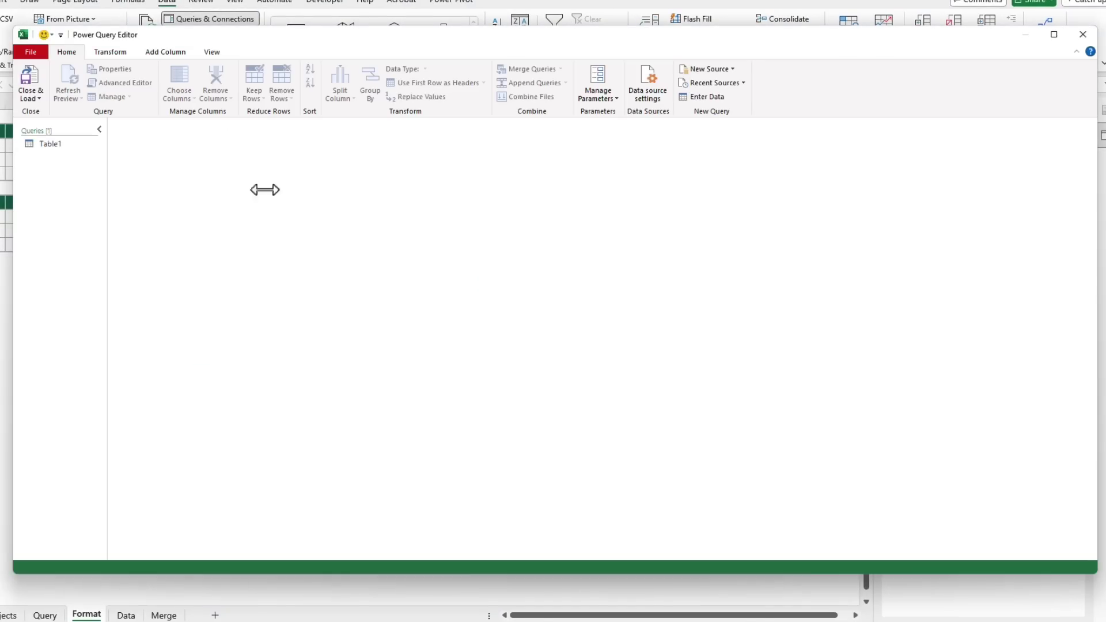
{"action": "left_click", "coordinate": [57, 145]}
{"action": "left_click_drag", "start_coordinate": [415, 36], "coordinate": [714, 43]}
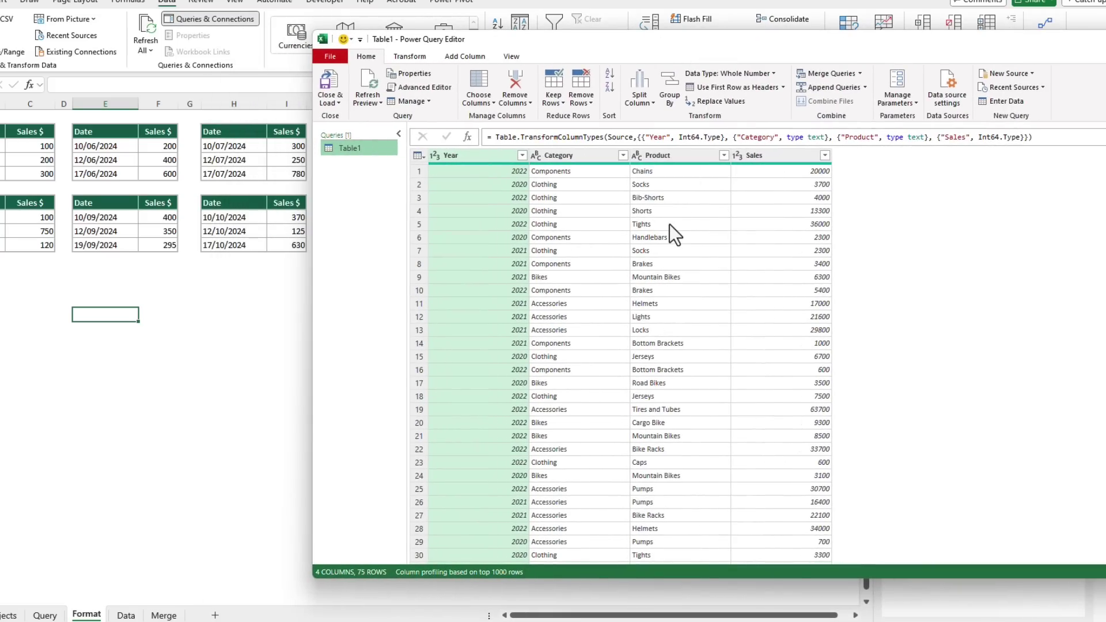
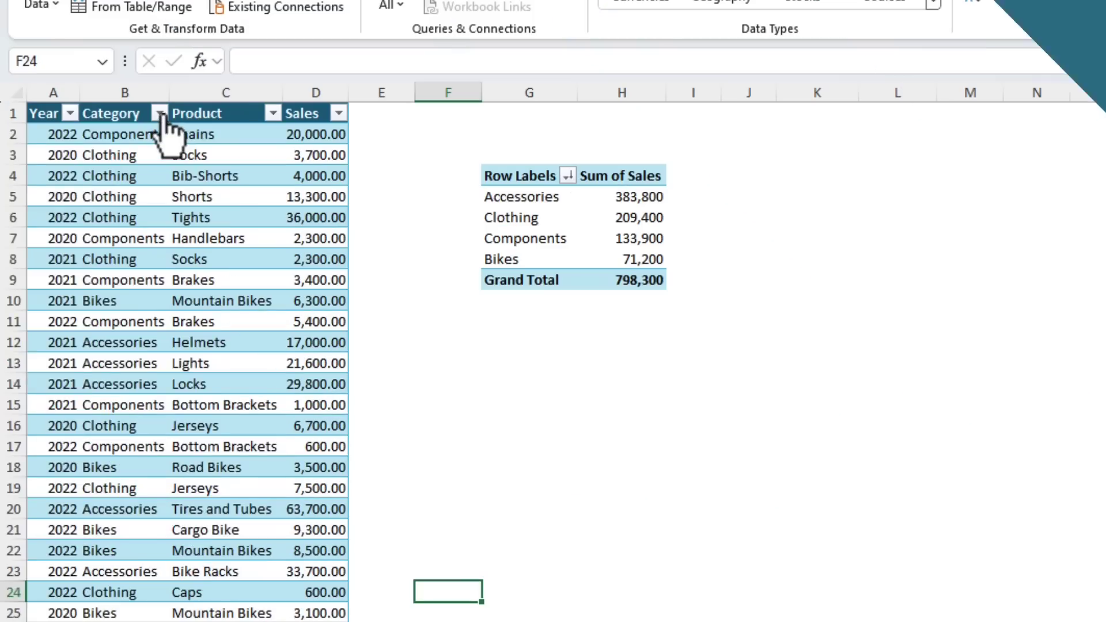
Filter the table's Category column to only Accessories and select a cell inside the filtered table
{"action": "left_click", "coordinate": [63, 385]}
{"action": "left_click", "coordinate": [62, 404]}
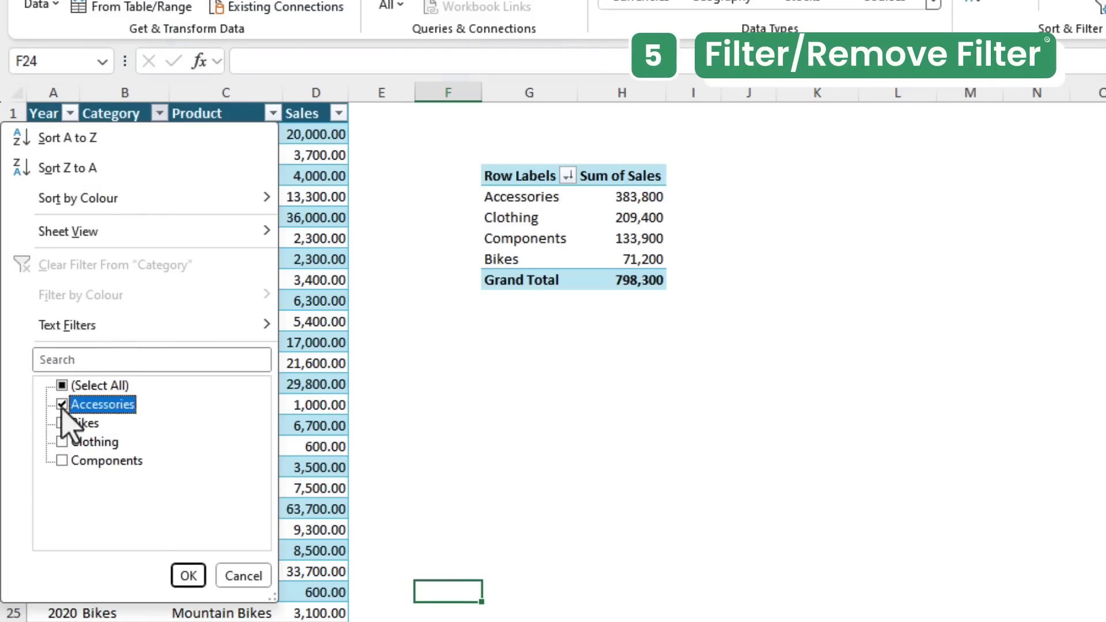
{"action": "left_click", "coordinate": [187, 576]}
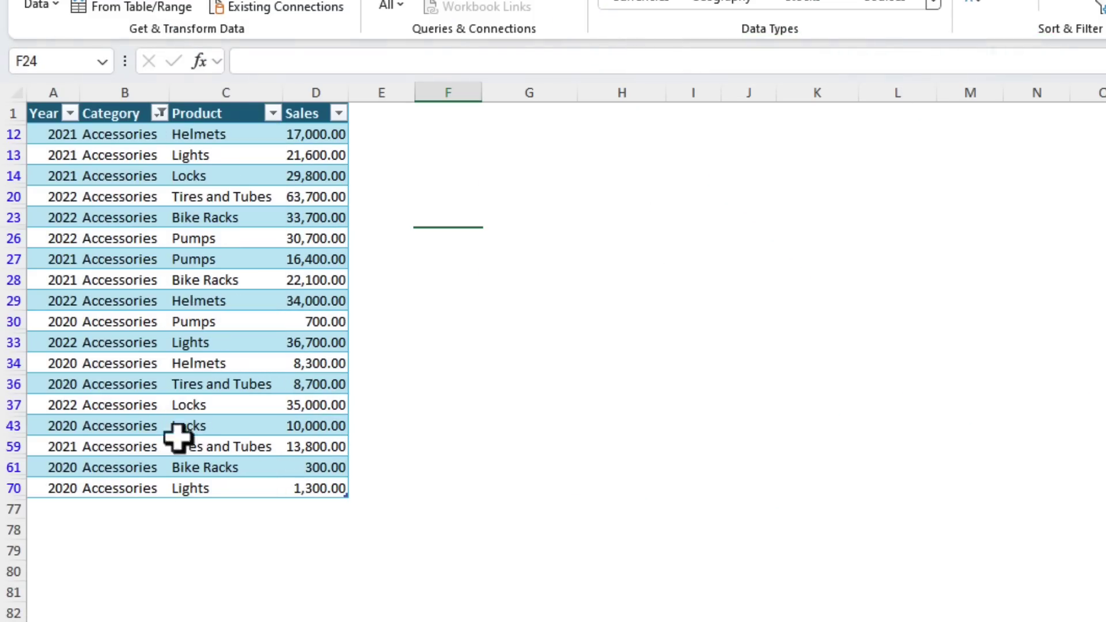
{"action": "left_click", "coordinate": [176, 264]}
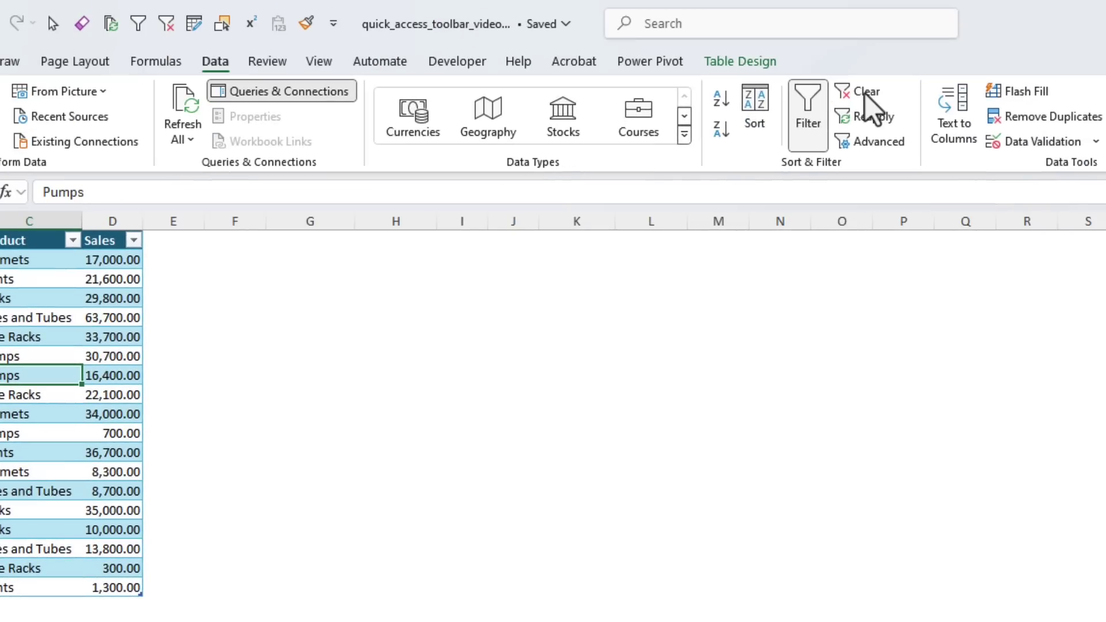
Check the Clear filter command's Quick Access Toolbar options, and clear the table's filter with Clear All Filters from the Quick Access Toolbar
{"action": "right_click", "coordinate": [868, 92]}
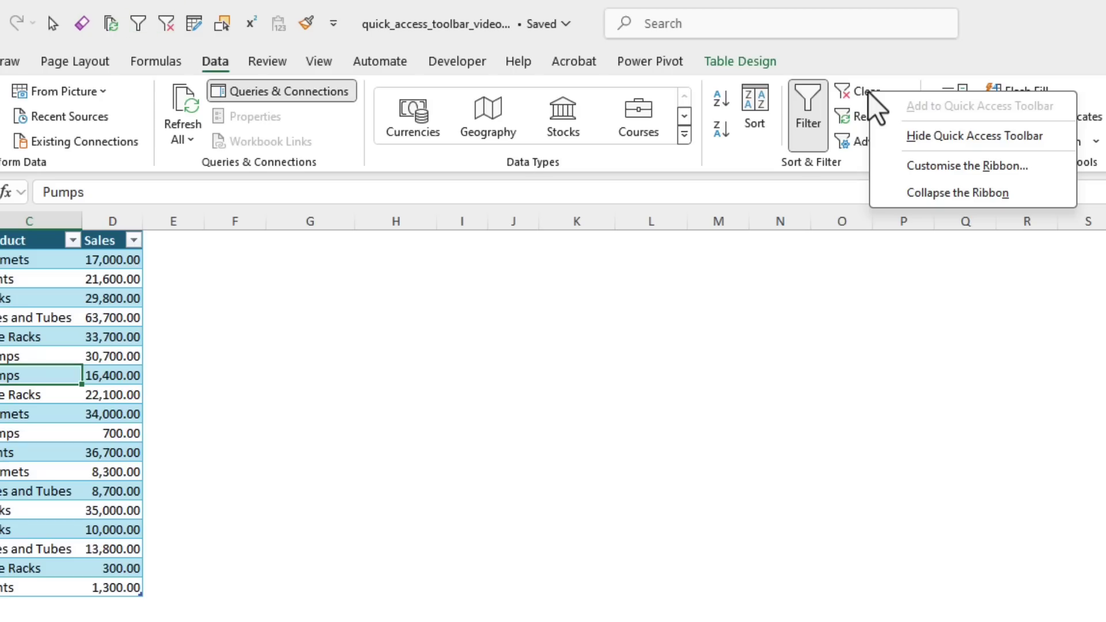
{"action": "key", "text": "Escape"}
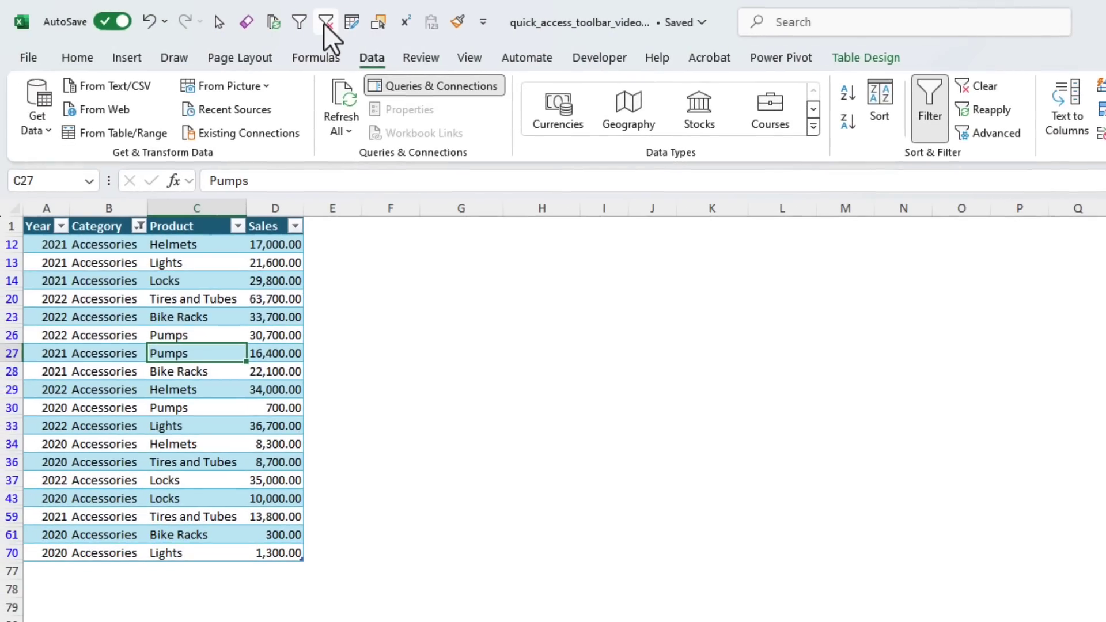
{"action": "left_click", "coordinate": [324, 23]}
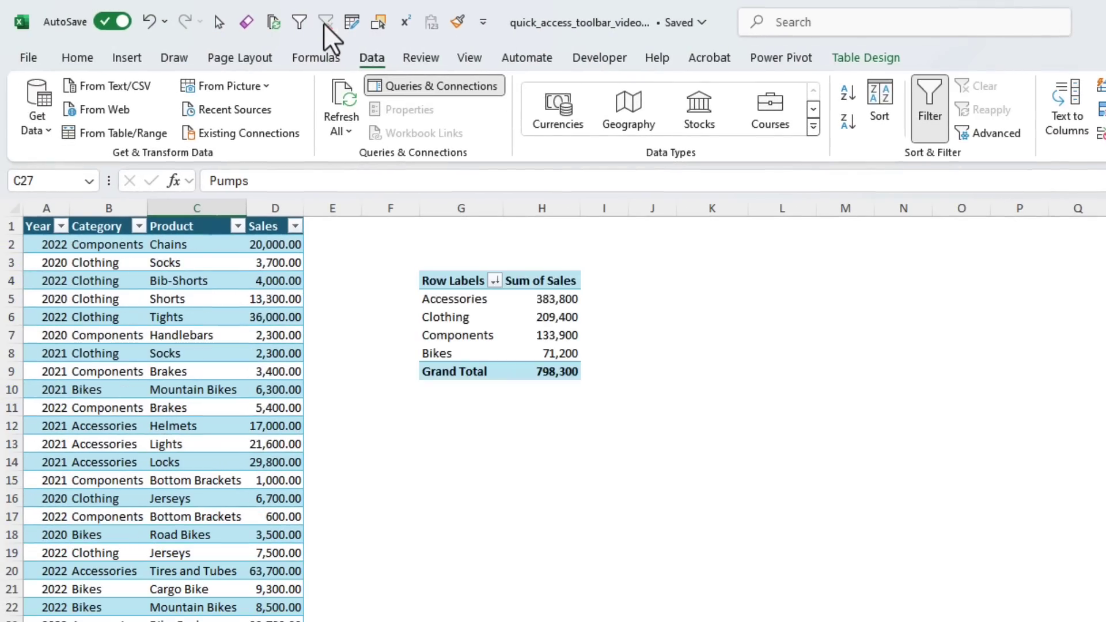
{"action": "left_click", "coordinate": [181, 285]}
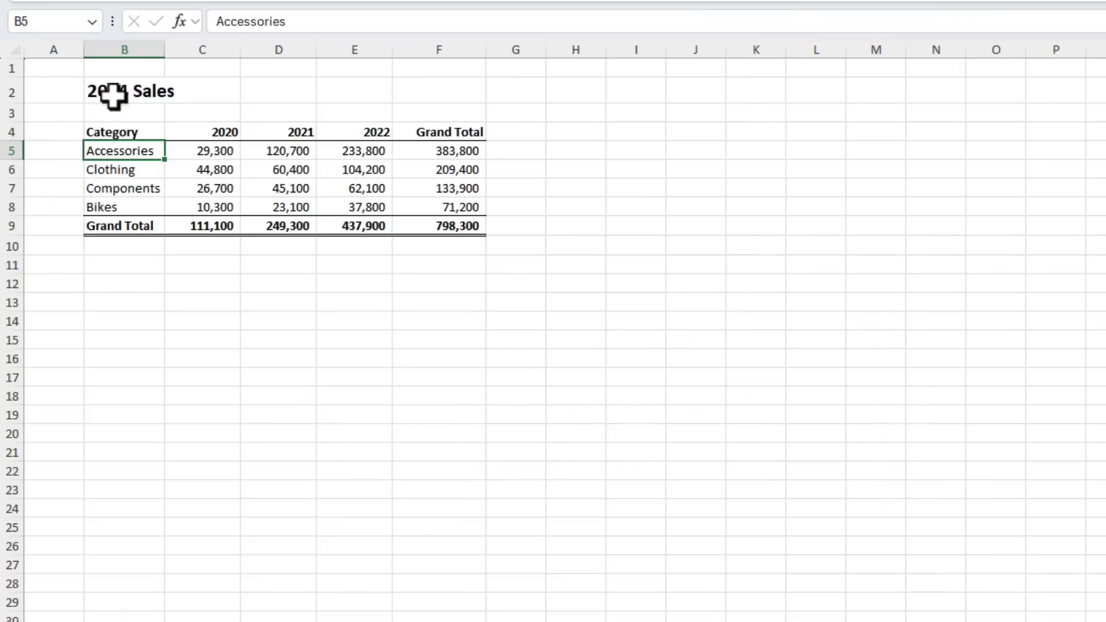
Centre the 2024 Sales title over B2:F2 using the Centre Across Selection horizontal alignment
{"action": "left_click", "coordinate": [115, 96]}
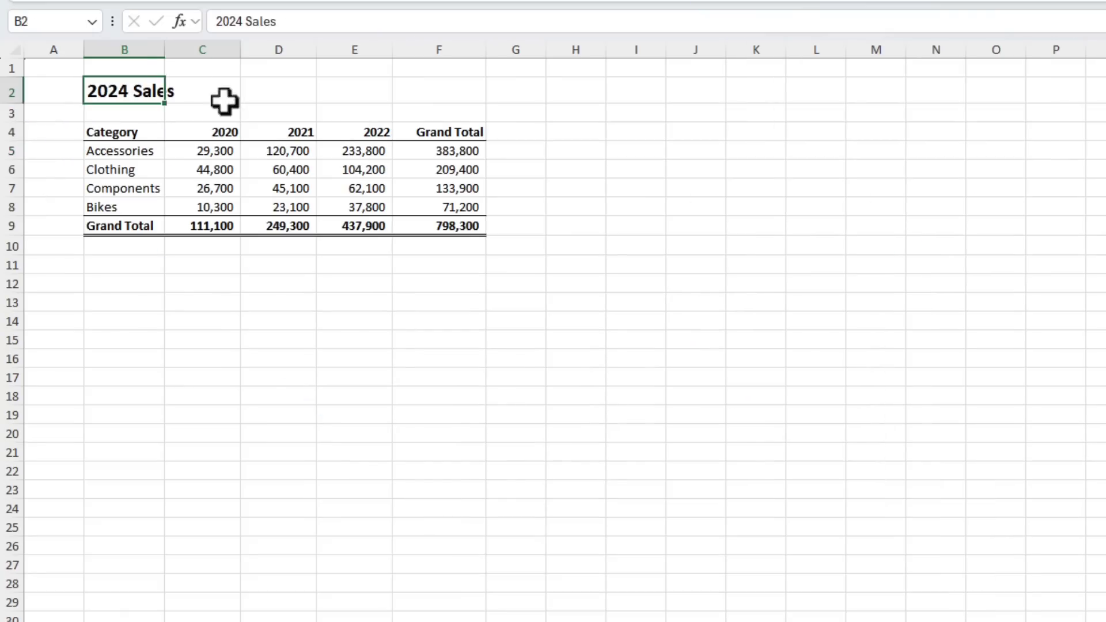
{"action": "left_click_drag", "start_coordinate": [224, 102], "coordinate": [424, 98]}
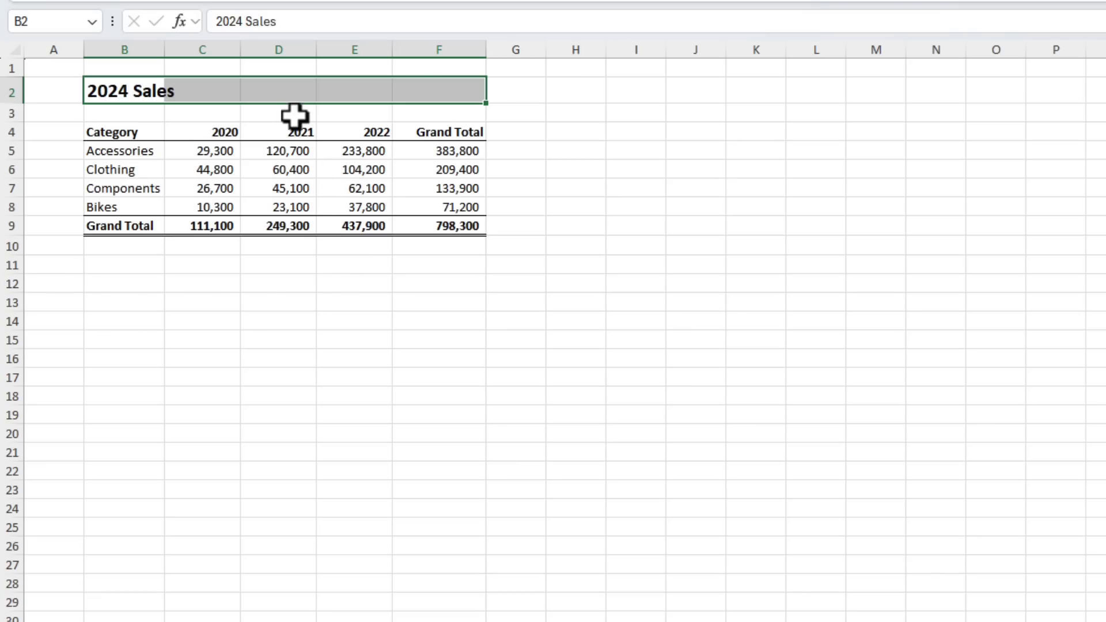
{"action": "key", "text": "ctrl+1"}
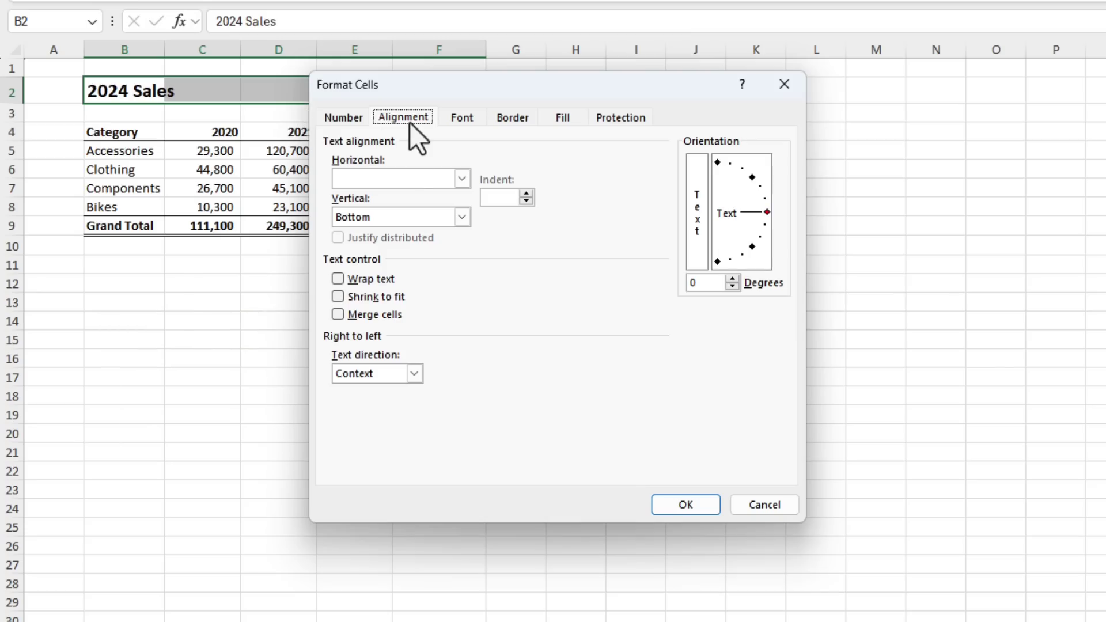
{"action": "left_click", "coordinate": [462, 178]}
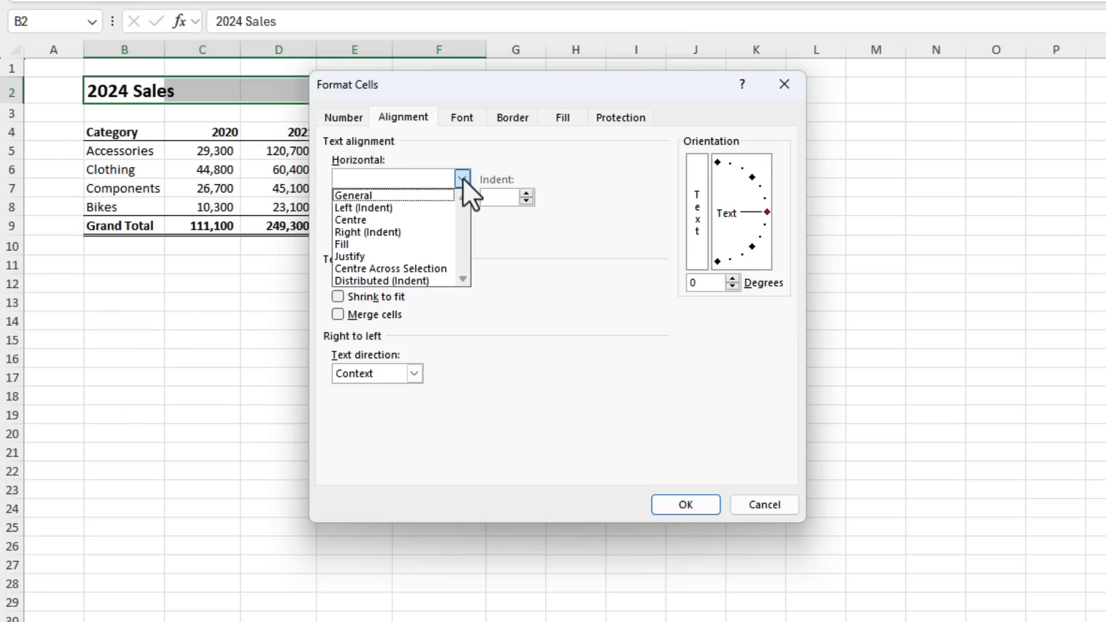
{"action": "left_click", "coordinate": [450, 269]}
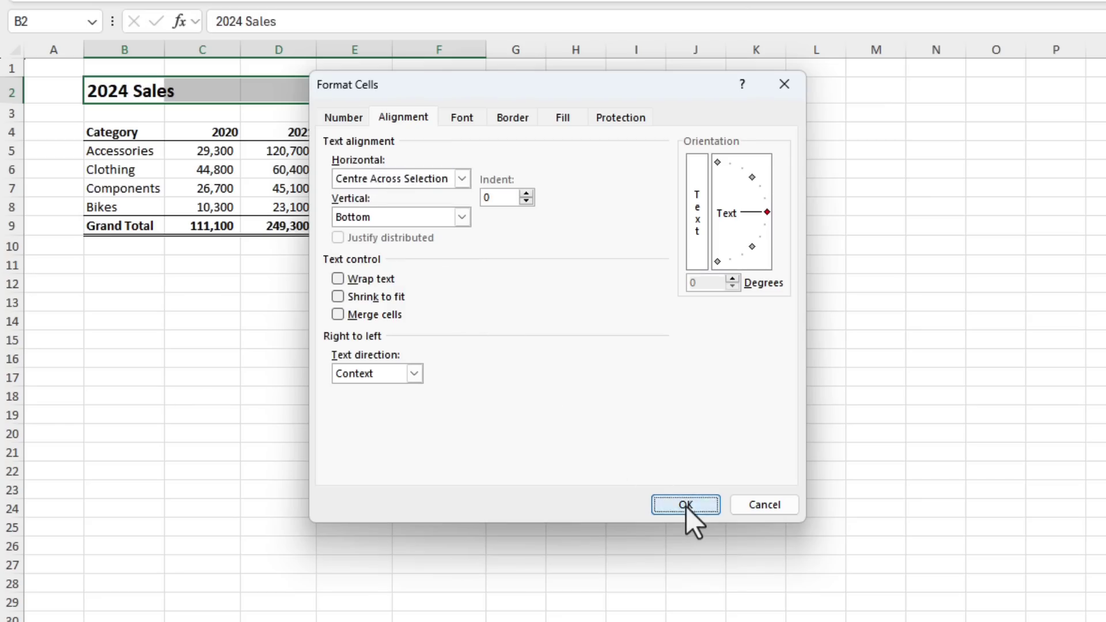
{"action": "left_click", "coordinate": [685, 504]}
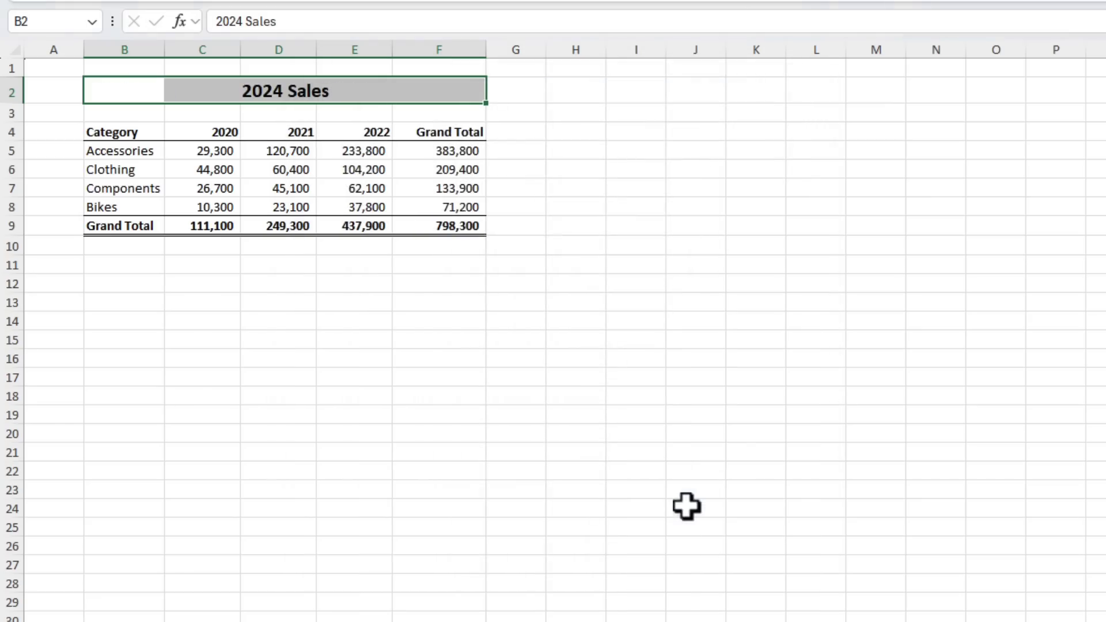
Step through cells B2 to F2 one by one to check whether the title row's cells are still separate
{"action": "left_click", "coordinate": [128, 90]}
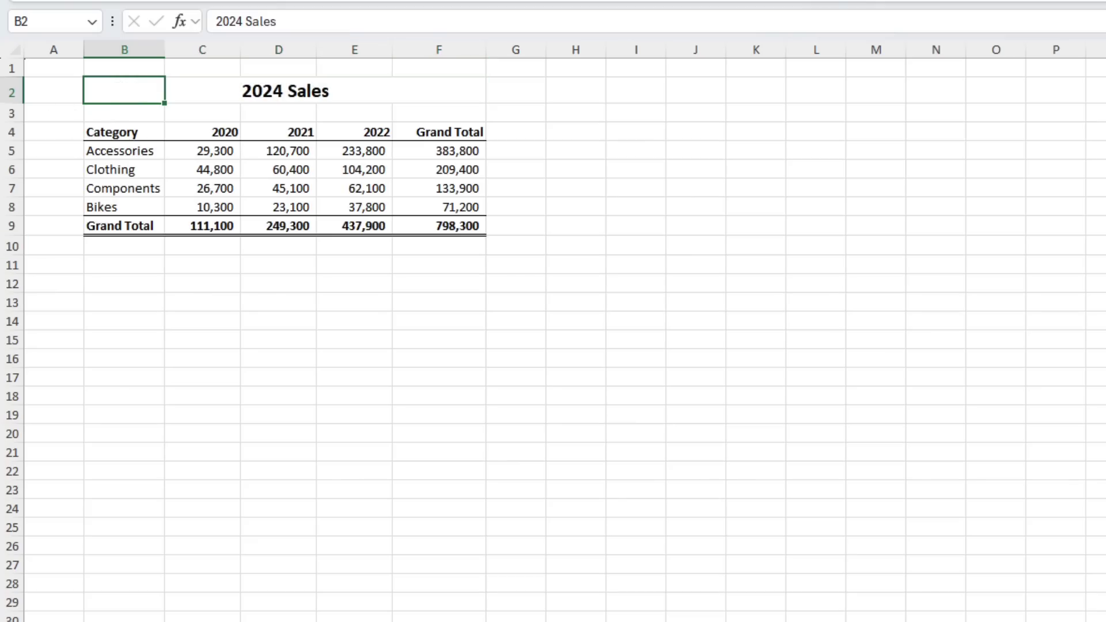
{"action": "key", "text": "Right"}
{"action": "key", "text": "Right"}
{"action": "key", "text": "Right"}
{"action": "key", "text": "Right"}
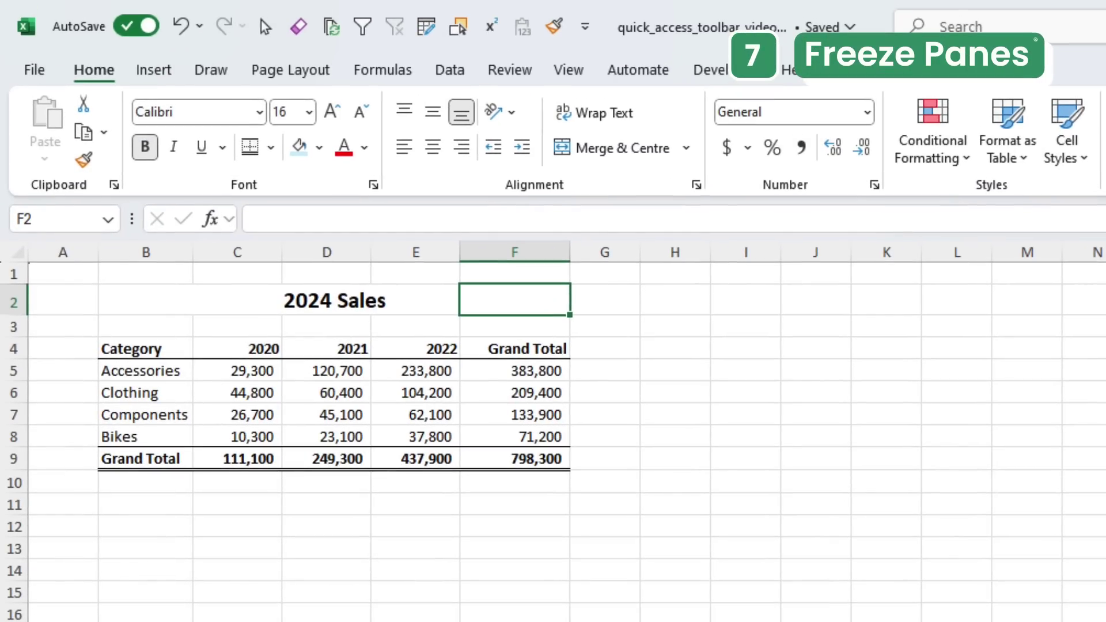
View the Freeze Panes choices and check which Quick Access Toolbar option is offered for them
{"action": "left_click", "coordinate": [577, 69]}
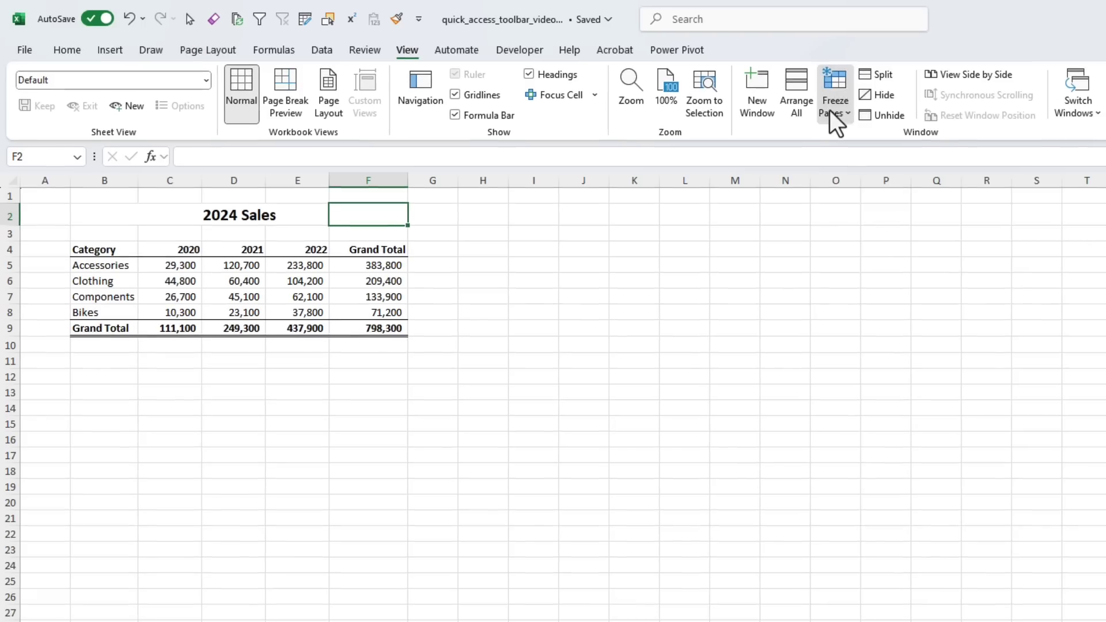
{"action": "left_click", "coordinate": [833, 102]}
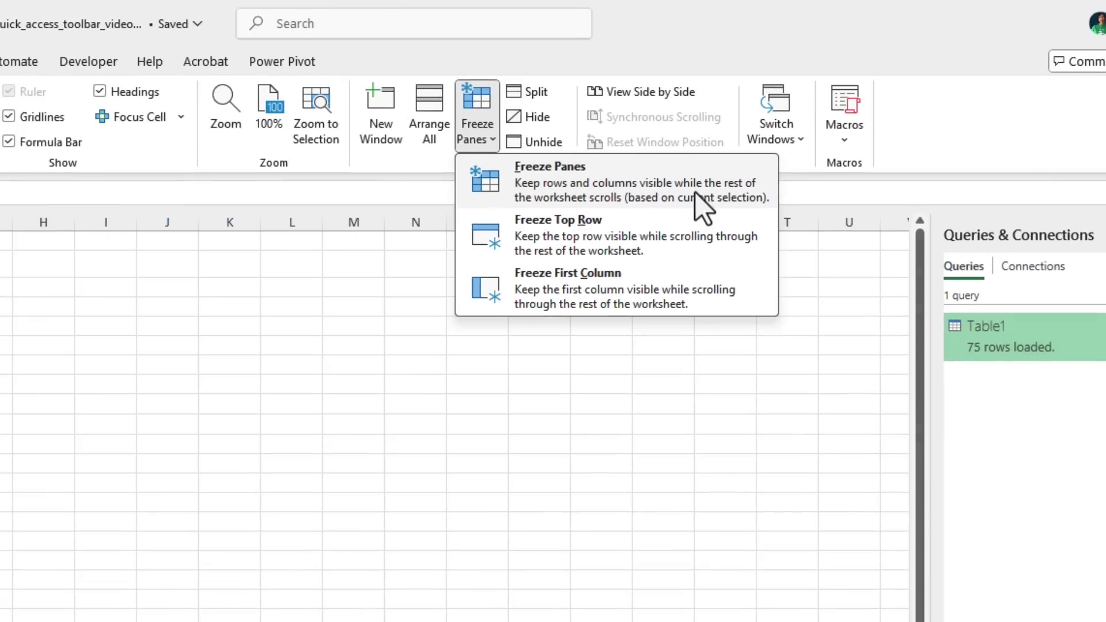
{"action": "right_click", "coordinate": [1011, 156]}
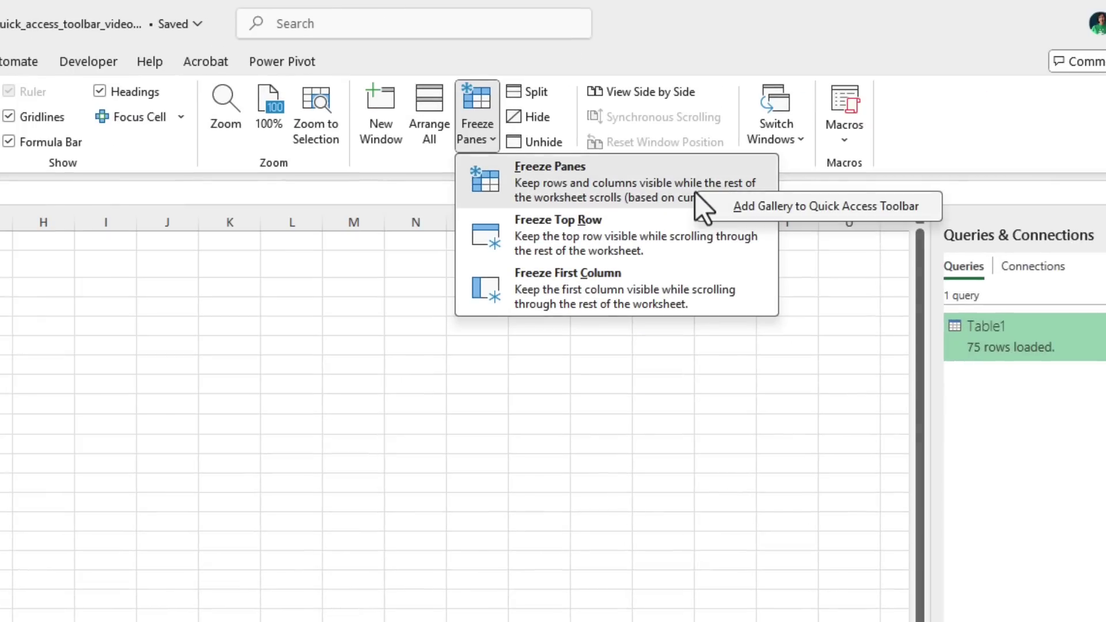
{"action": "key", "text": "Escape"}
{"action": "left_click", "coordinate": [485, 140]}
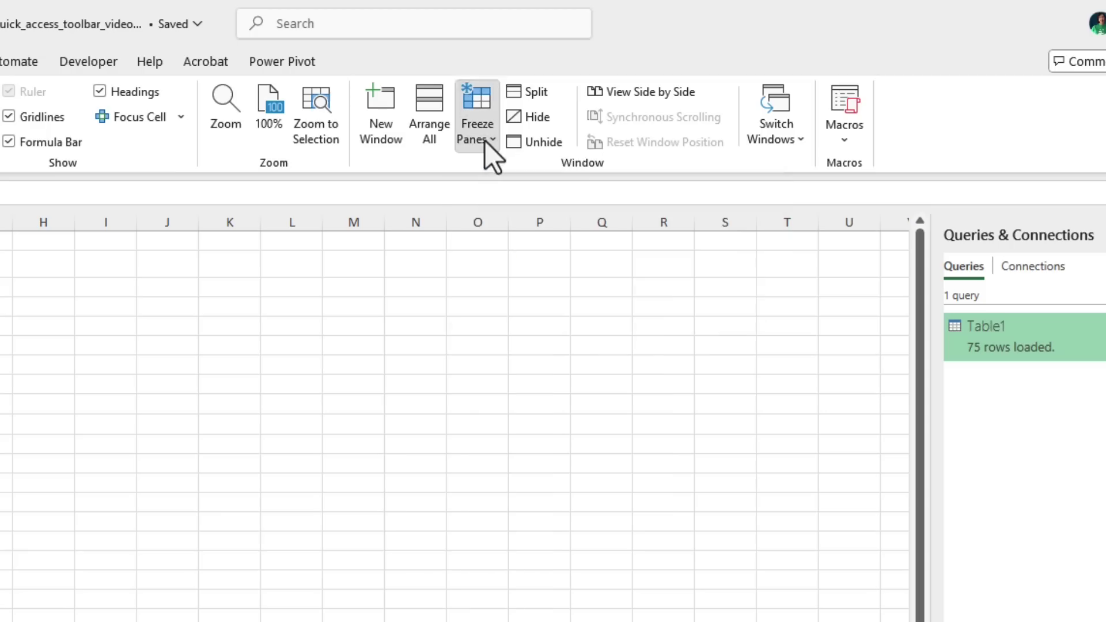
{"action": "left_click", "coordinate": [484, 140]}
{"action": "left_click", "coordinate": [485, 140]}
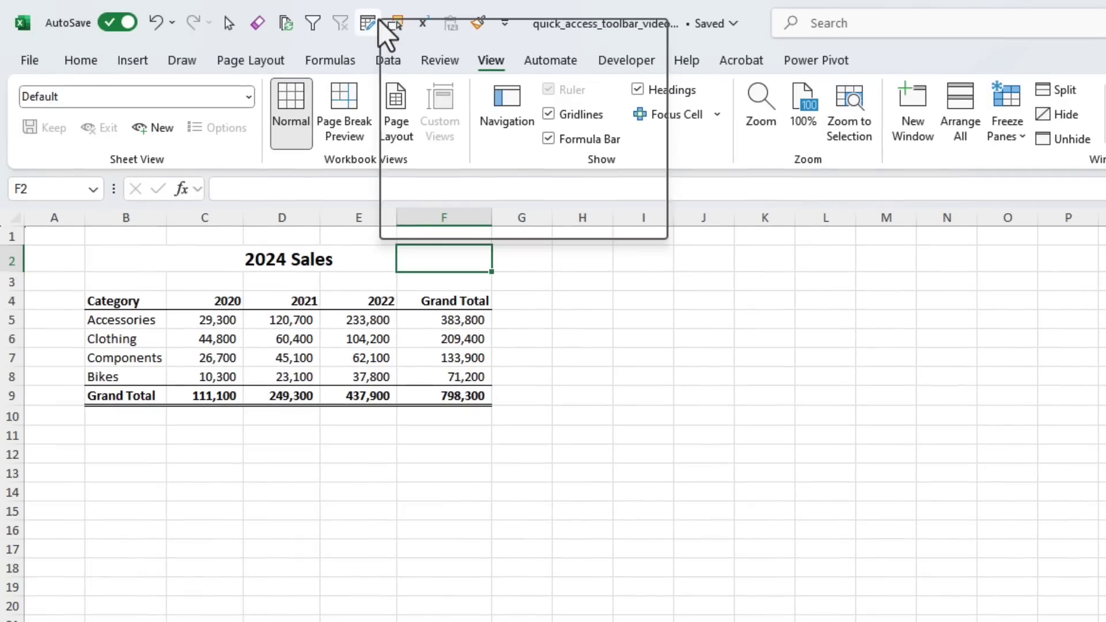
Open the Quick Access Toolbar customisation settings and list All Commands as the command source
{"action": "right_click", "coordinate": [380, 22]}
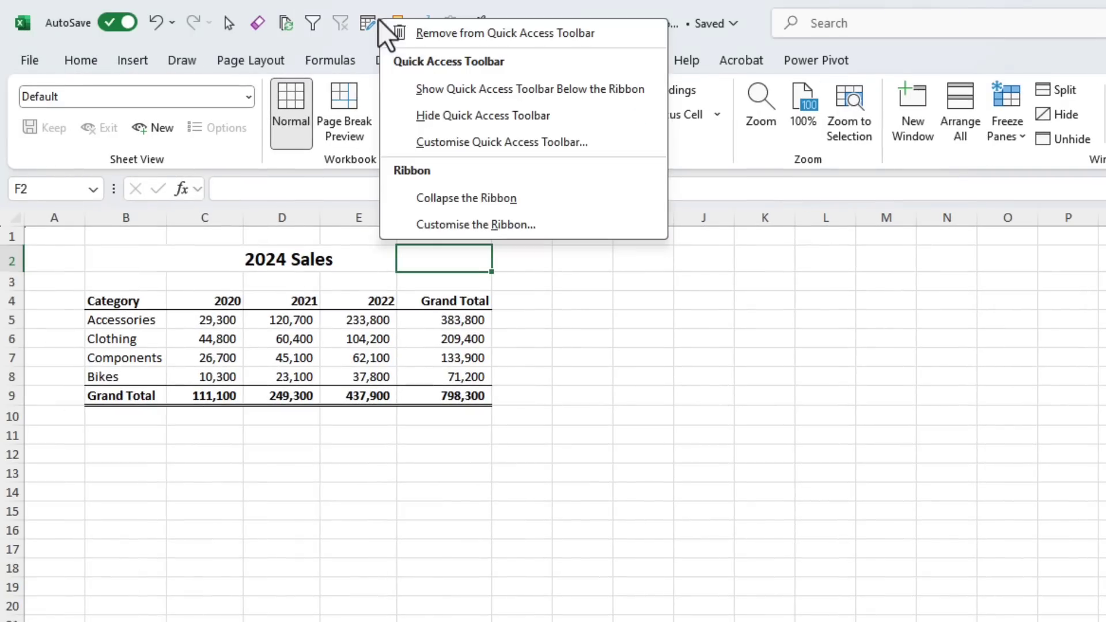
{"action": "left_click", "coordinate": [403, 142]}
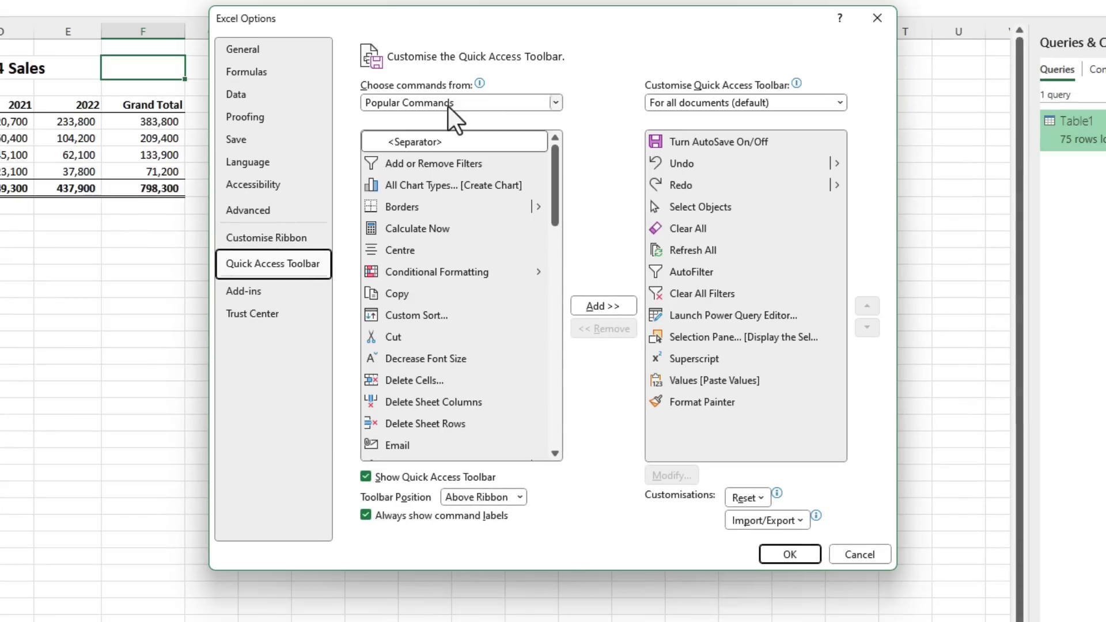
{"action": "left_click", "coordinate": [448, 105]}
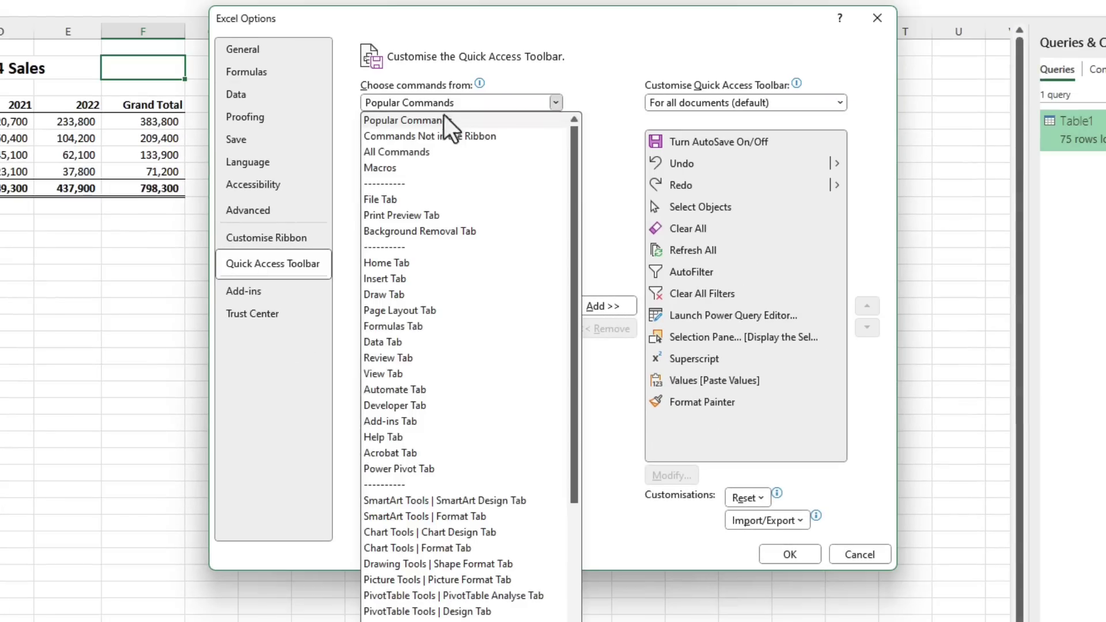
{"action": "key", "text": "Escape"}
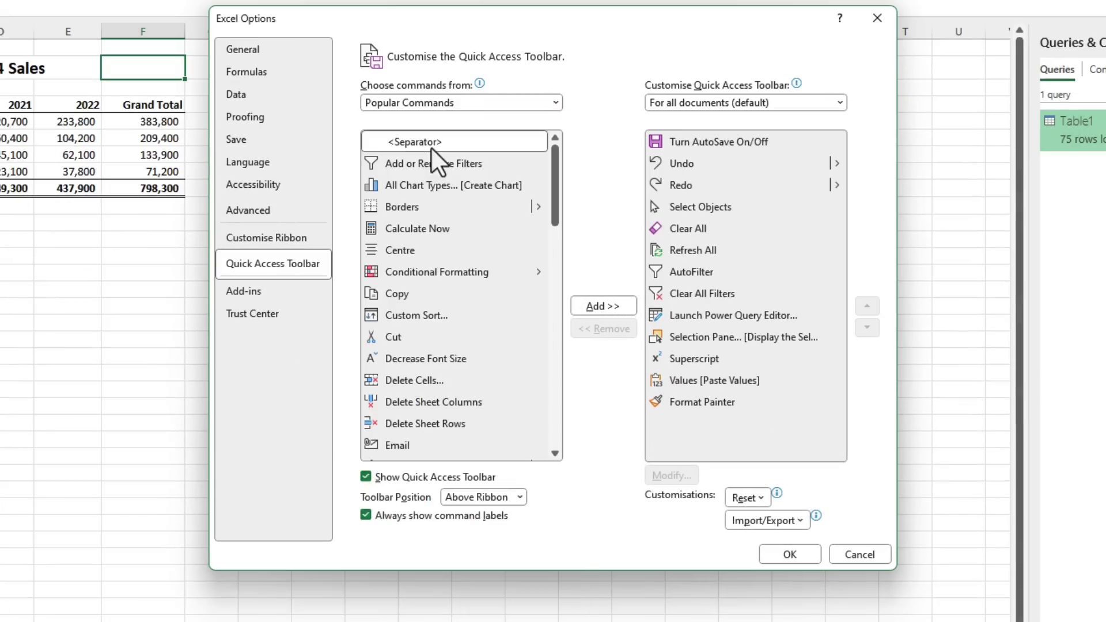
{"action": "key", "text": "Down"}
{"action": "key", "text": "Down"}
{"action": "key", "text": "Tab"}
Find Freeze Panes in the command list, add it to the Quick Access Toolbar and apply the change
{"action": "key", "text": "f"}
{"action": "key", "text": "r"}
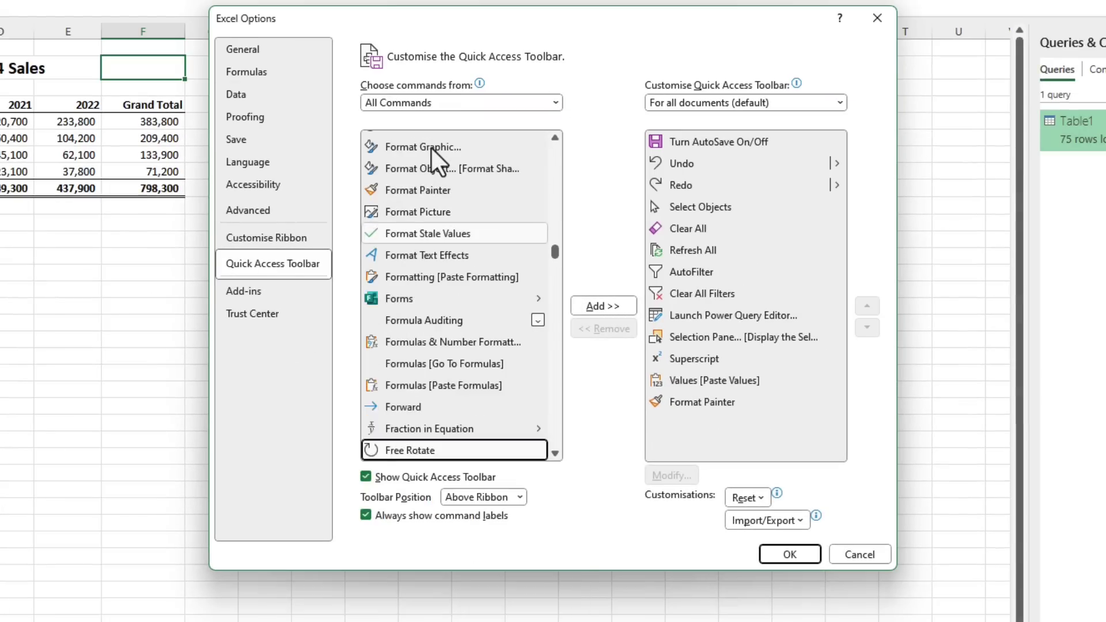
{"action": "scroll", "coordinate": [431, 148], "scroll_direction": "down", "scroll_amount": 3}
{"action": "left_click", "coordinate": [427, 332]}
{"action": "left_click", "coordinate": [591, 305]}
{"action": "left_click", "coordinate": [774, 551]}
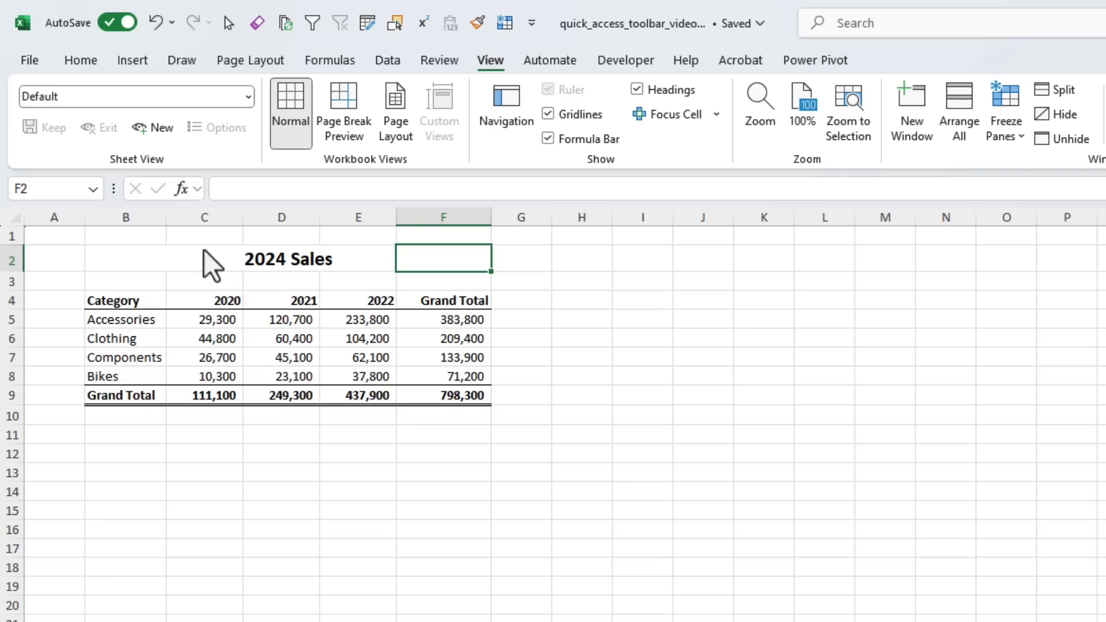
View the Undo history and the Quick Access Toolbar's list of standard commands, including Undo and Redo
{"action": "left_click", "coordinate": [171, 23]}
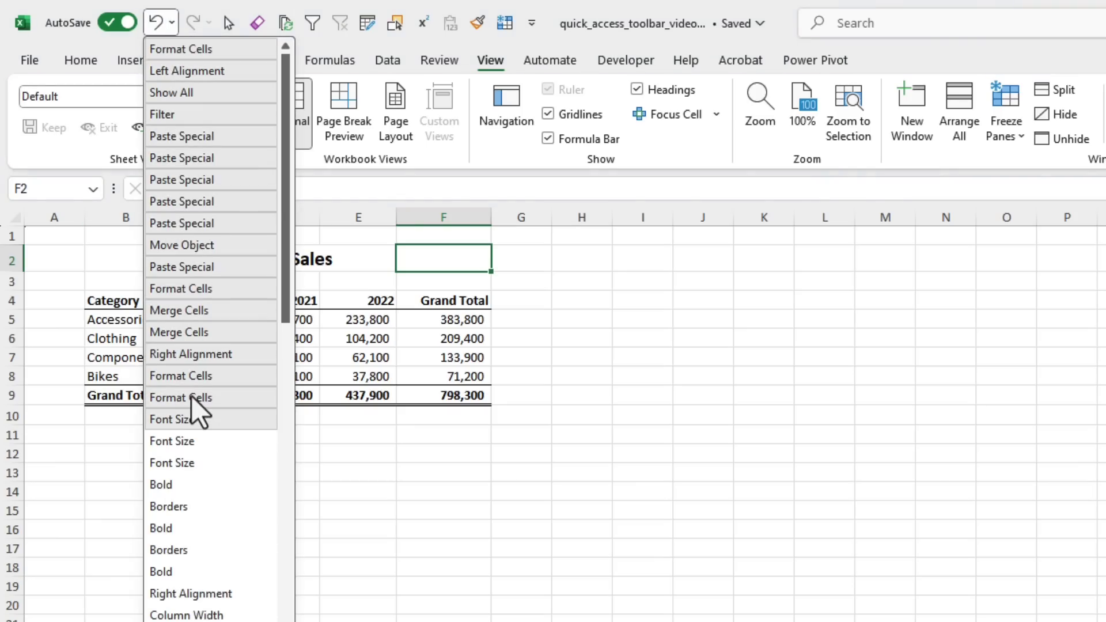
{"action": "left_click", "coordinate": [531, 32]}
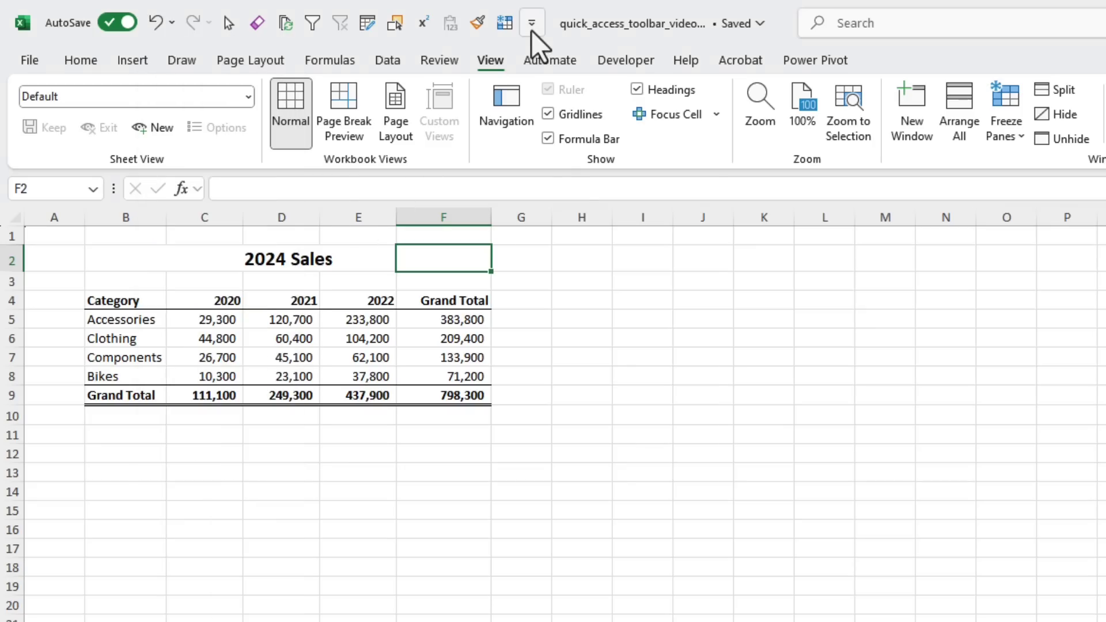
{"action": "left_click", "coordinate": [530, 26]}
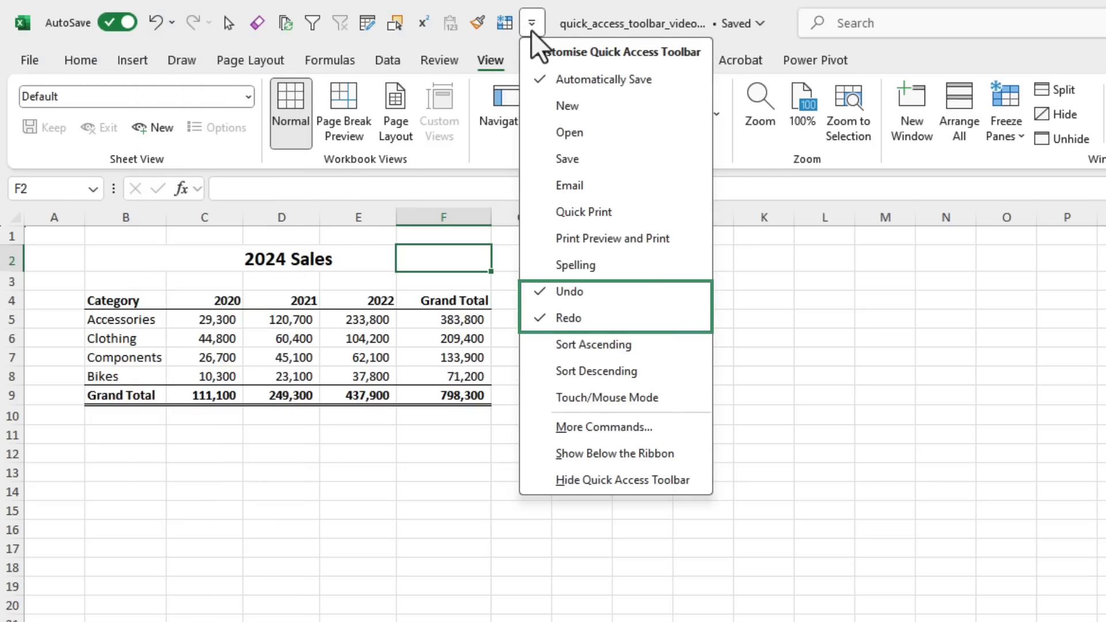
{"action": "key", "text": "Escape"}
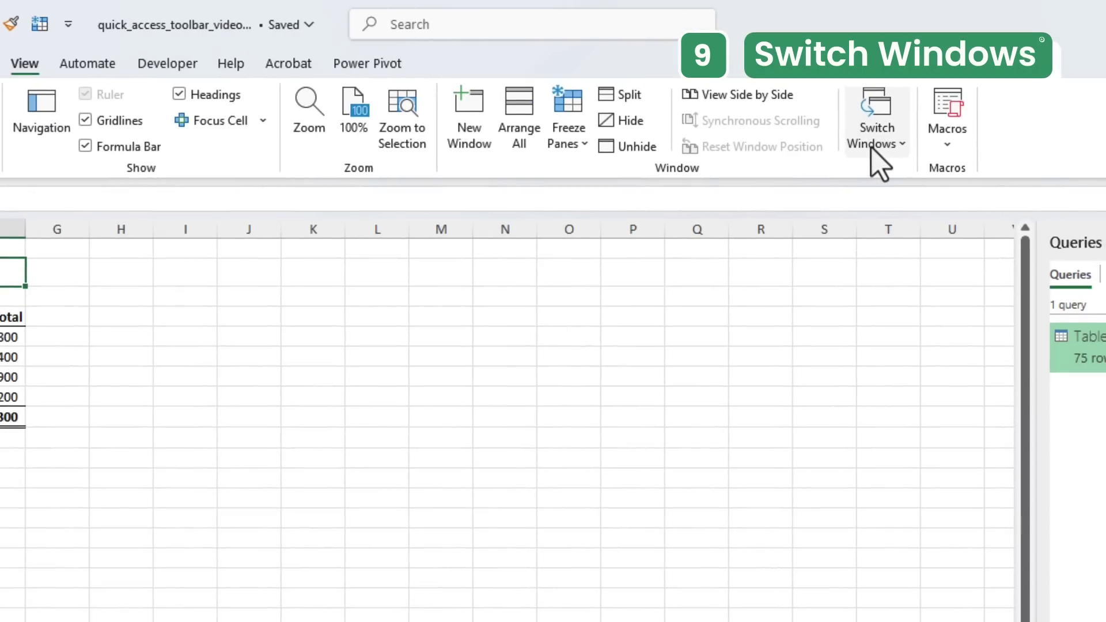
Use Switch Windows to show paste_special_tricks_video.xlsx and return to quick_access_toolbar_video.xlsx
{"action": "left_click", "coordinate": [873, 151]}
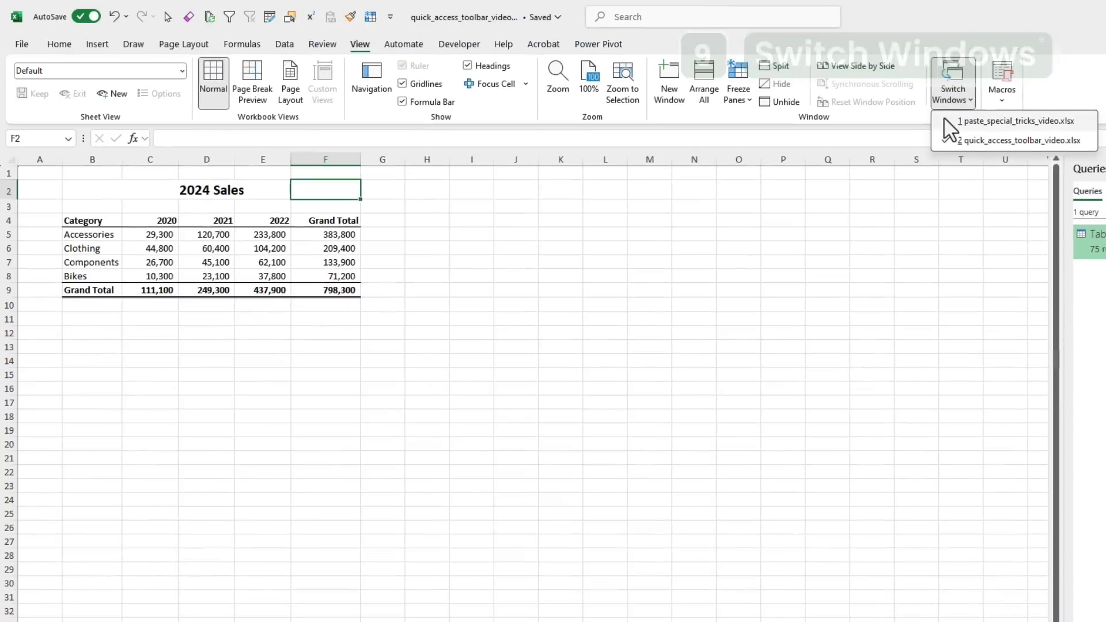
{"action": "left_click", "coordinate": [890, 171]}
{"action": "left_click", "coordinate": [942, 102]}
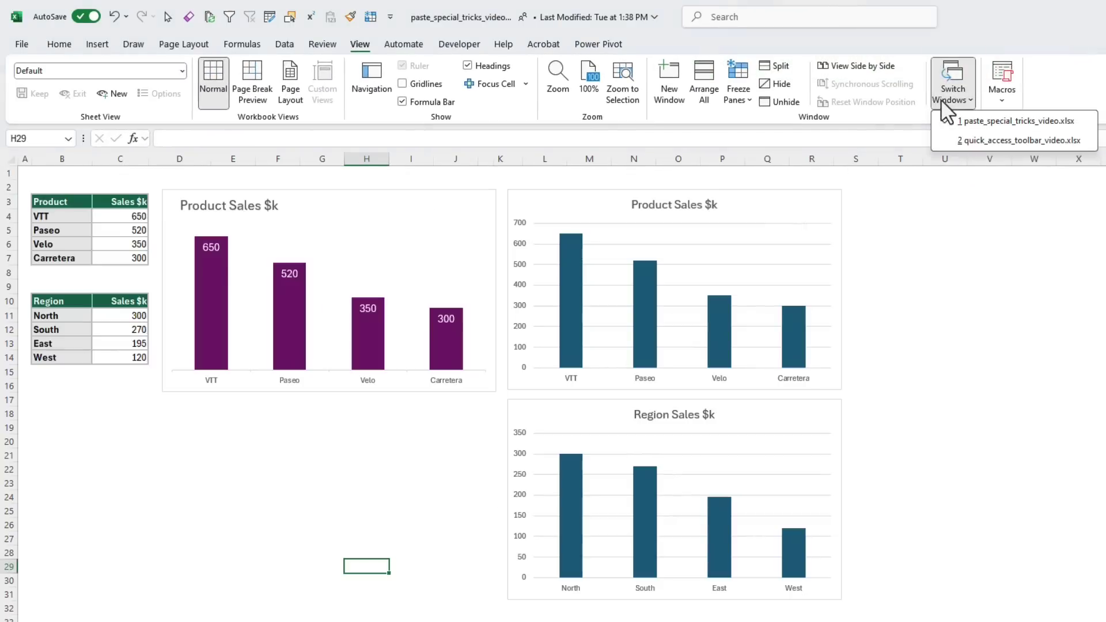
{"action": "left_click", "coordinate": [947, 140]}
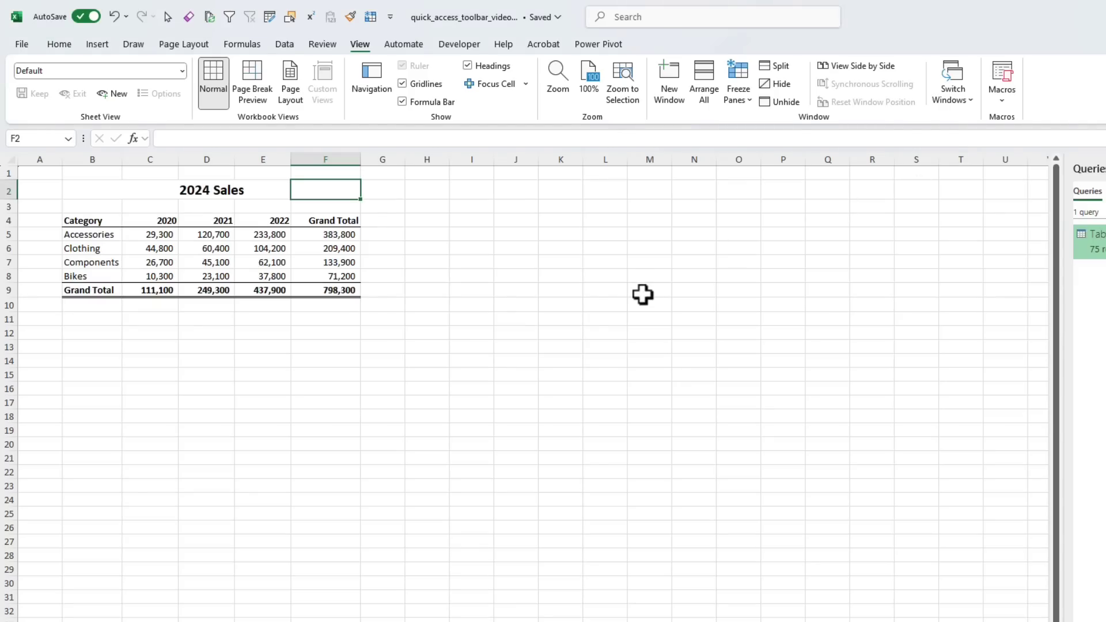
Add Switch Windows to the Quick Access Toolbar and use it to show paste_special_tricks_video.xlsx and return to quick_access_toolbar_video.xlsx
{"action": "right_click", "coordinate": [938, 79]}
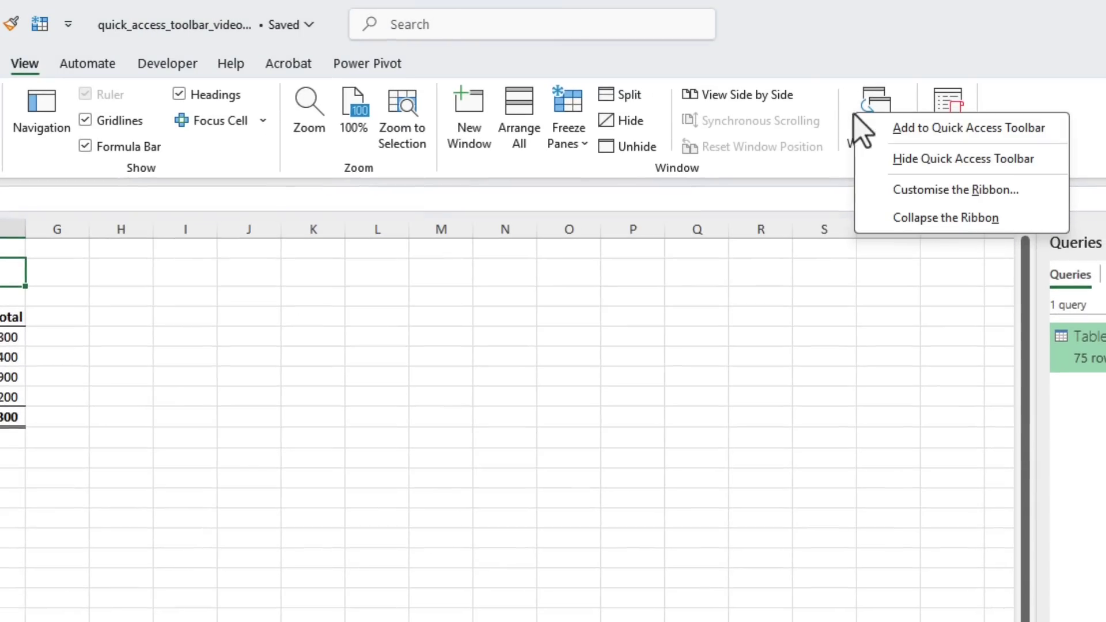
{"action": "left_click", "coordinate": [884, 130]}
{"action": "left_click", "coordinate": [544, 24]}
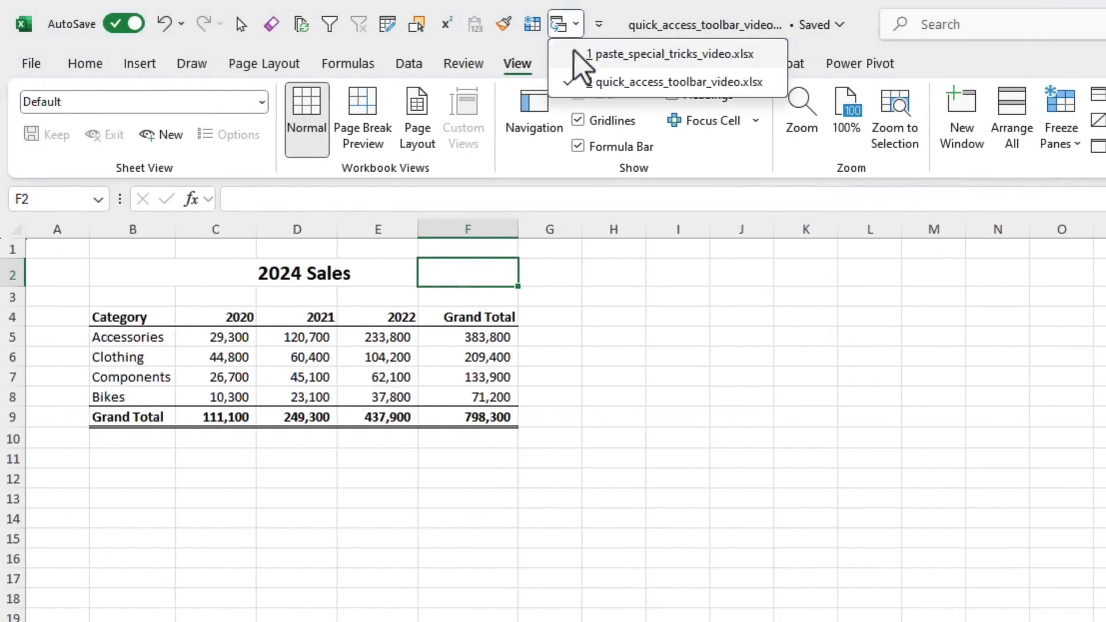
{"action": "left_click", "coordinate": [576, 54]}
{"action": "left_click", "coordinate": [575, 24]}
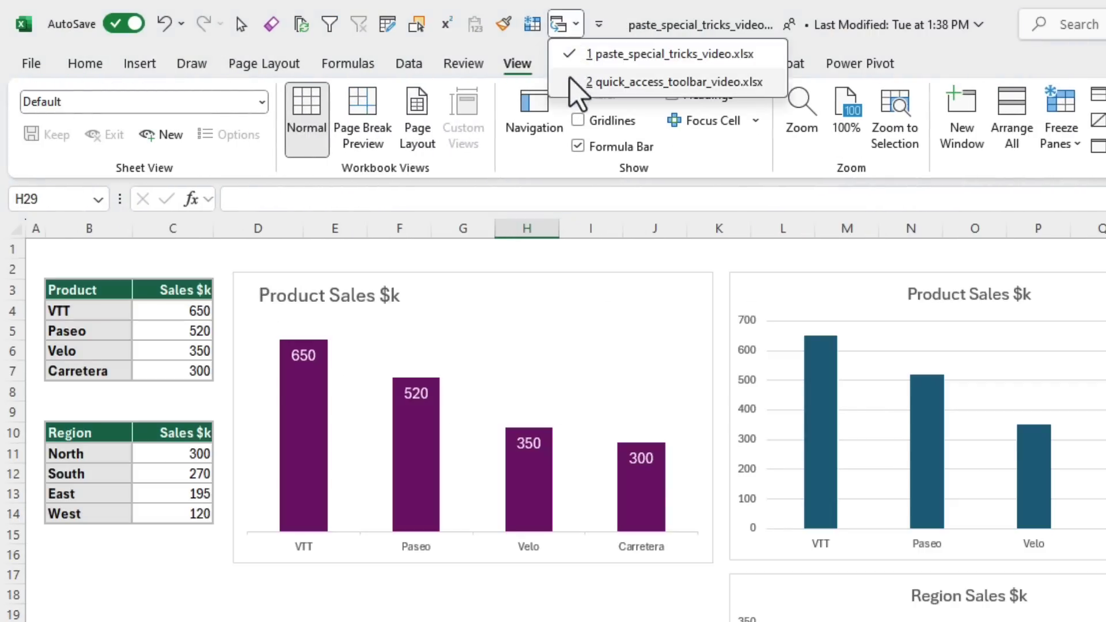
{"action": "left_click", "coordinate": [570, 82]}
Cycle repeatedly between the two open workbooks, finishing on paste_special_tricks_video.xlsx
{"action": "key", "text": "ctrl+Tab"}
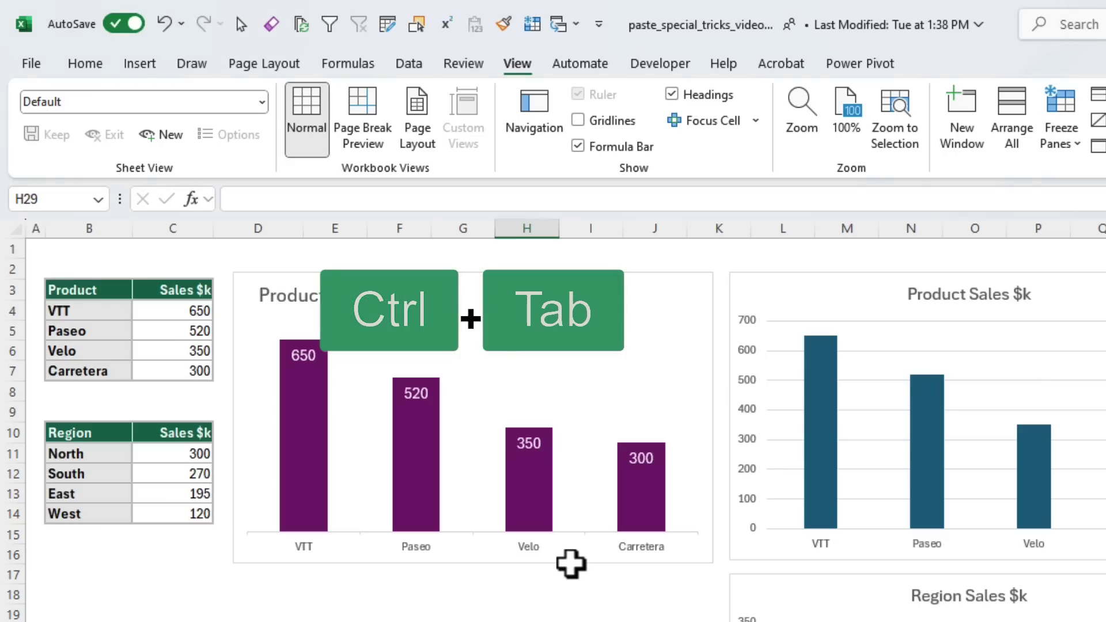
{"action": "key", "text": "ctrl+Tab"}
{"action": "key", "text": "ctrl+Tab"}
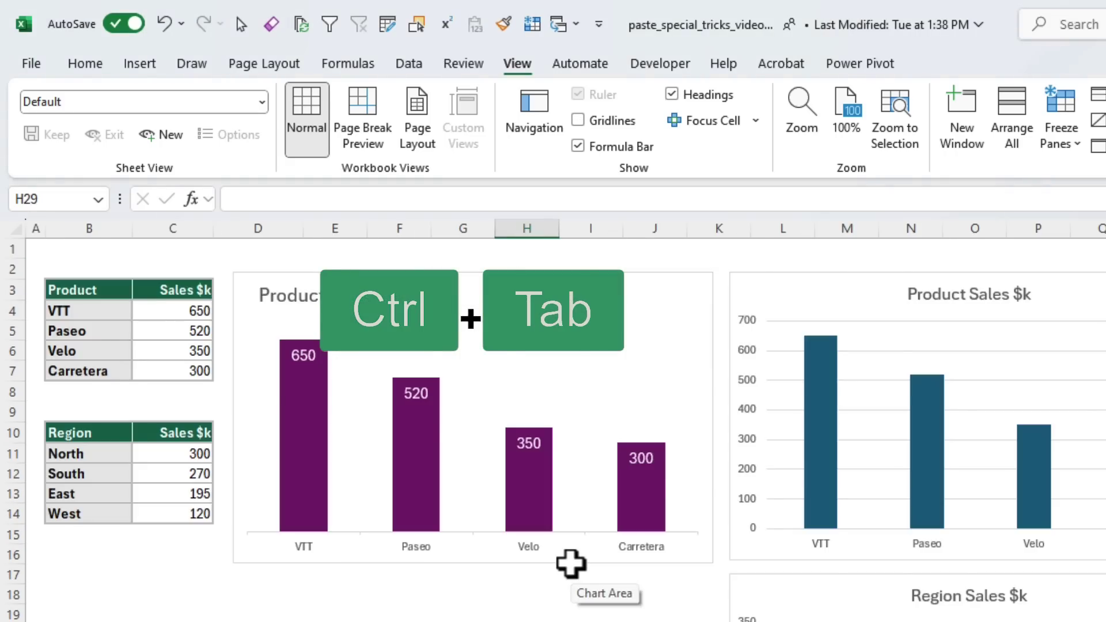
{"action": "key", "text": "ctrl+Tab"}
{"action": "key", "text": "ctrl+Tab"}
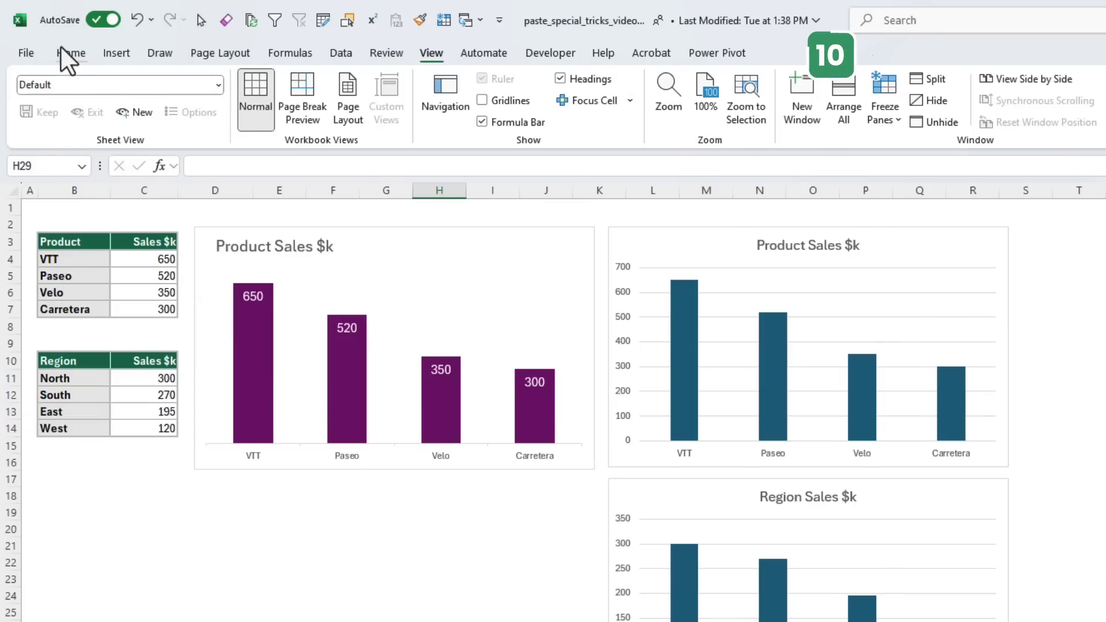
Show the Clear options among the Home editing commands
{"action": "left_click", "coordinate": [64, 53]}
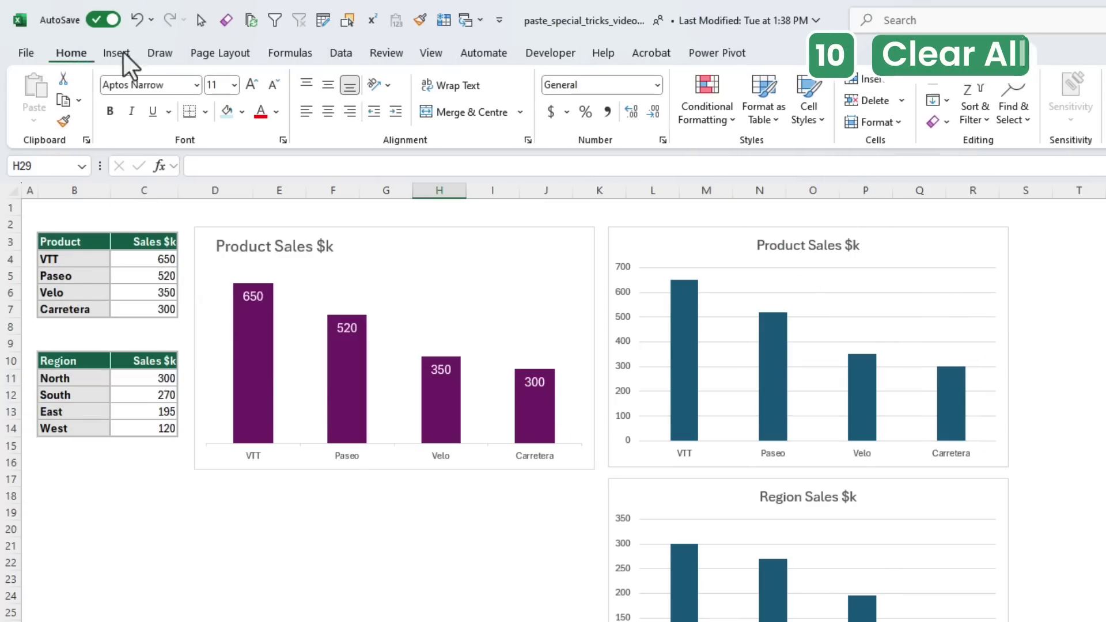
{"action": "left_click", "coordinate": [947, 121]}
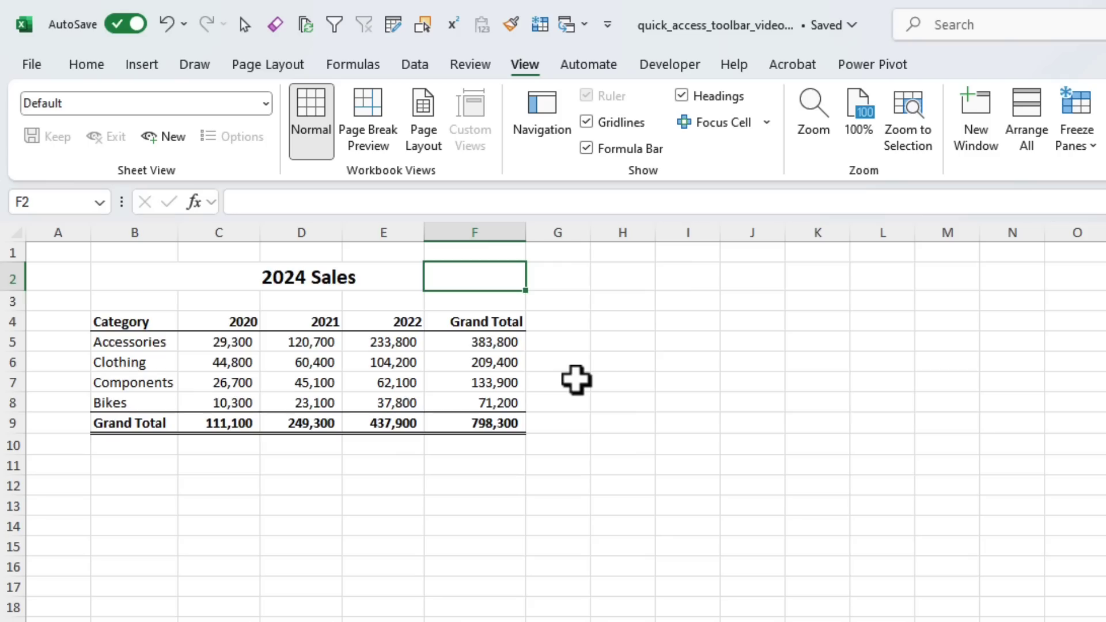
Use the Quick Access Toolbar's keyboard shortcuts to launch the Power Query Editor and display the Selection Pane
{"action": "key", "text": "alt"}
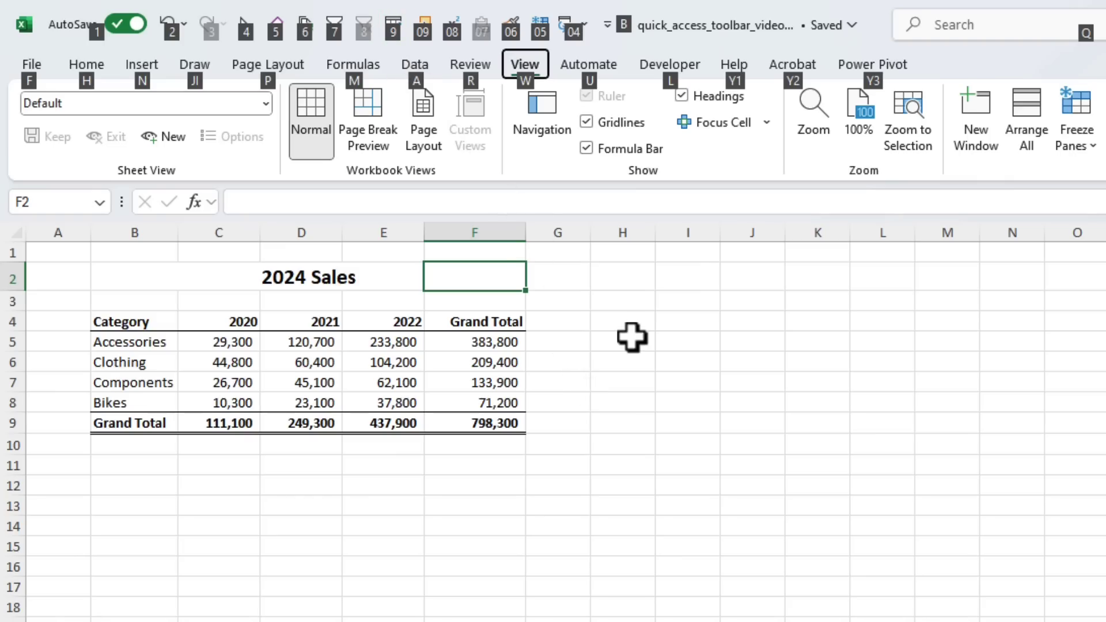
{"action": "key", "text": "9"}
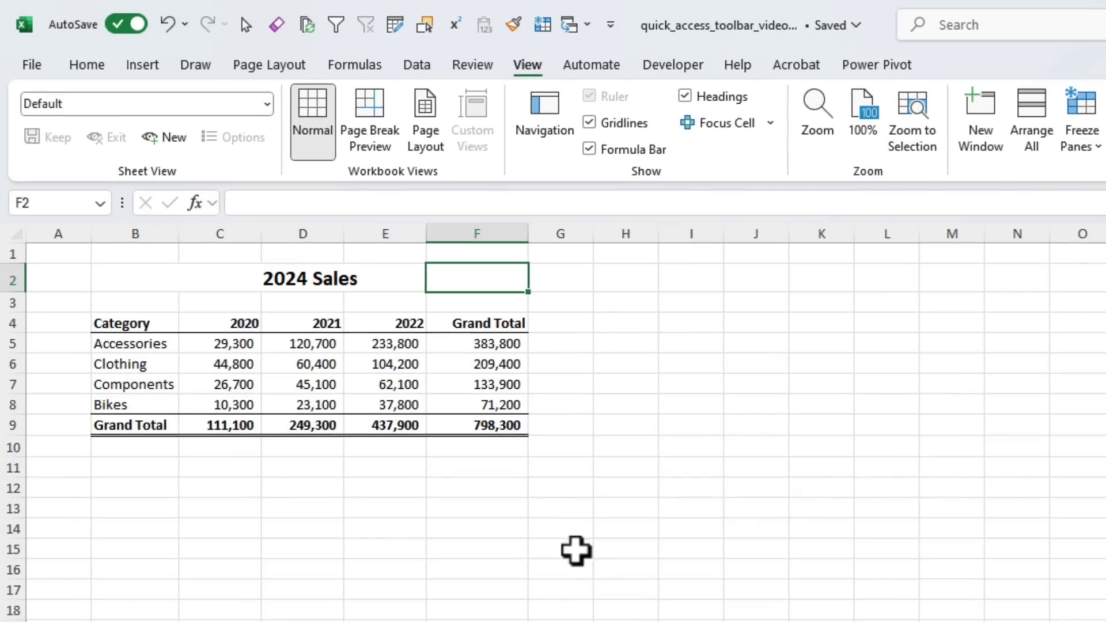
{"action": "key", "text": "alt"}
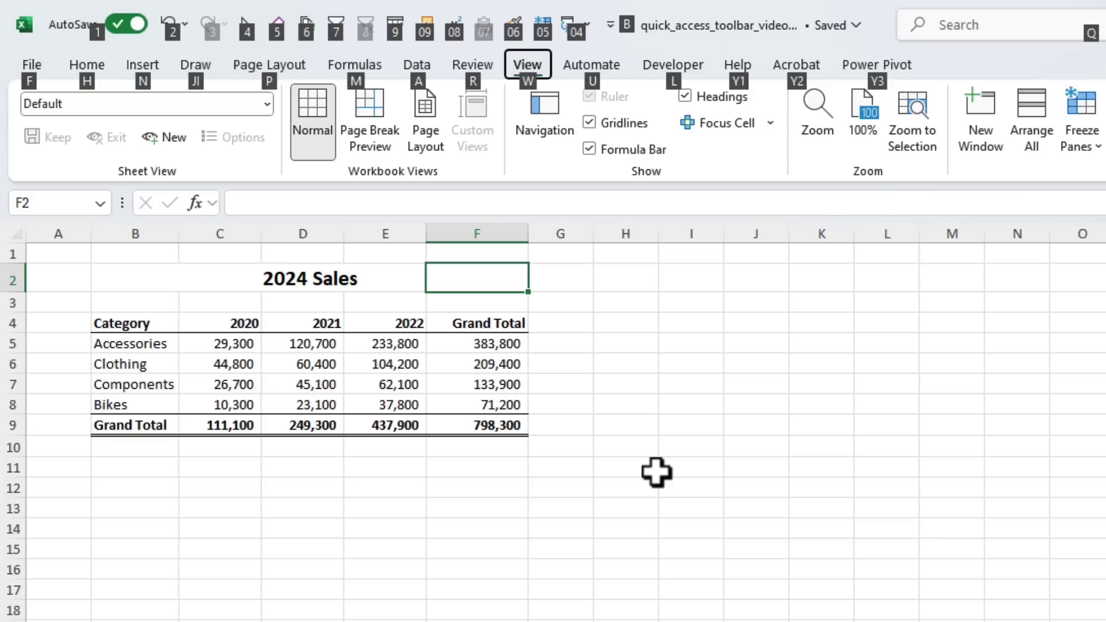
{"action": "key", "text": "0"}
{"action": "key", "text": "9"}
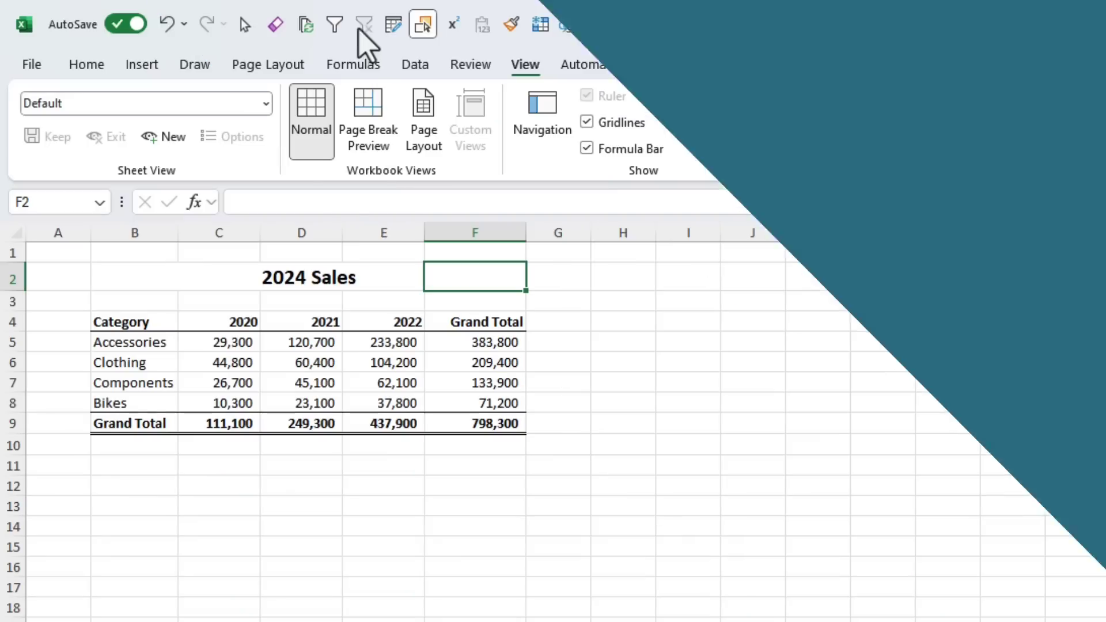
Open the Quick Access Toolbar customisation settings and view the options for importing a customisation file and exporting all customisations
{"action": "right_click", "coordinate": [358, 23]}
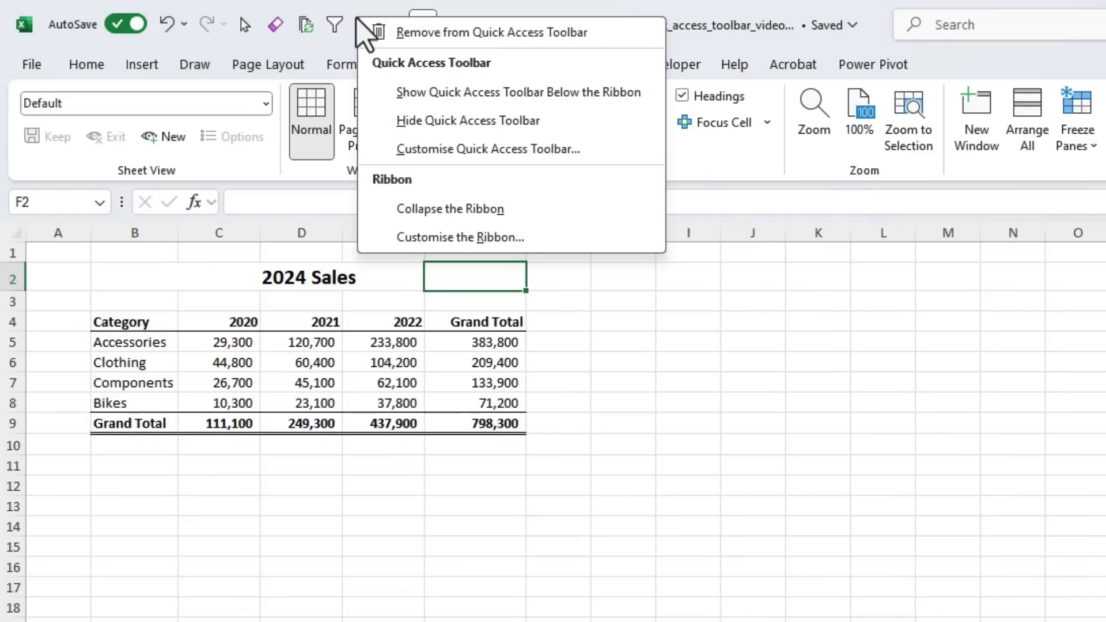
{"action": "left_click", "coordinate": [372, 151]}
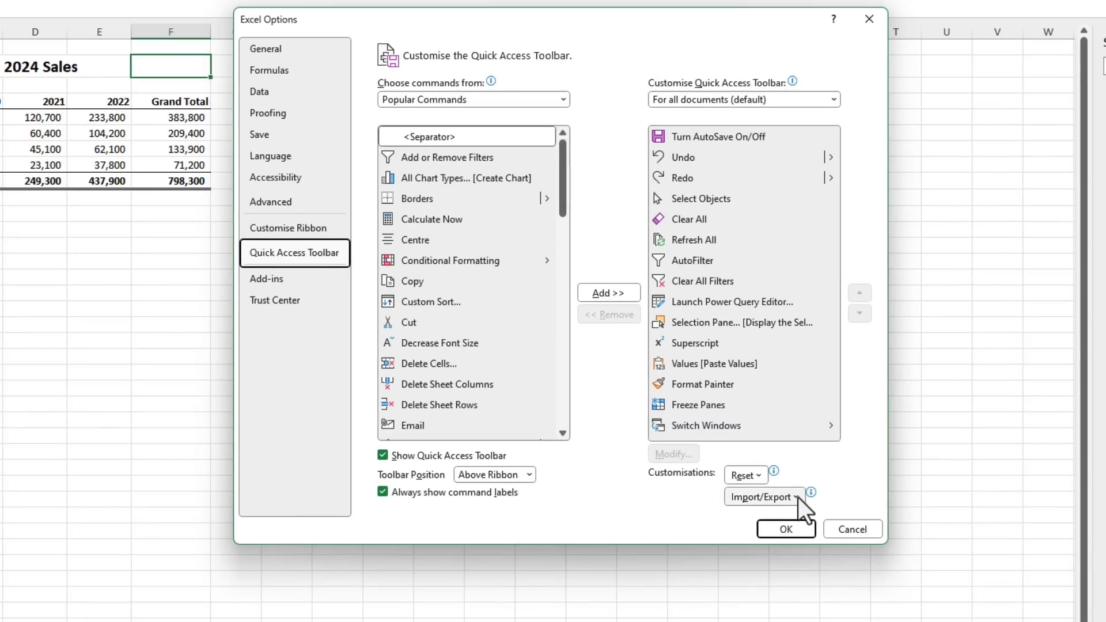
{"action": "left_click", "coordinate": [797, 496]}
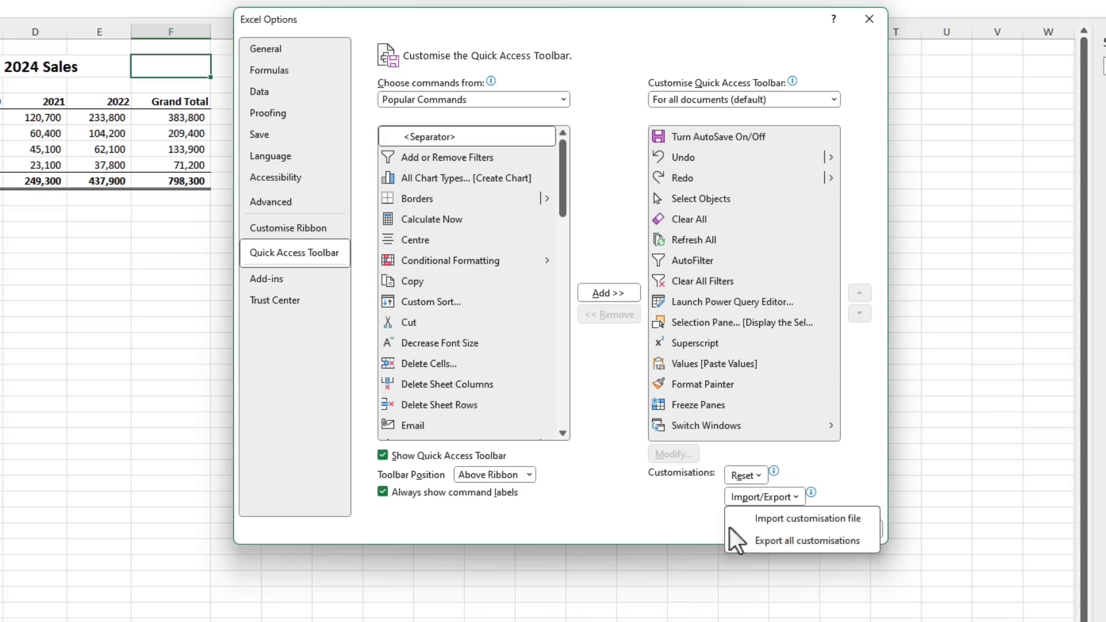
{"action": "left_click", "coordinate": [711, 515]}
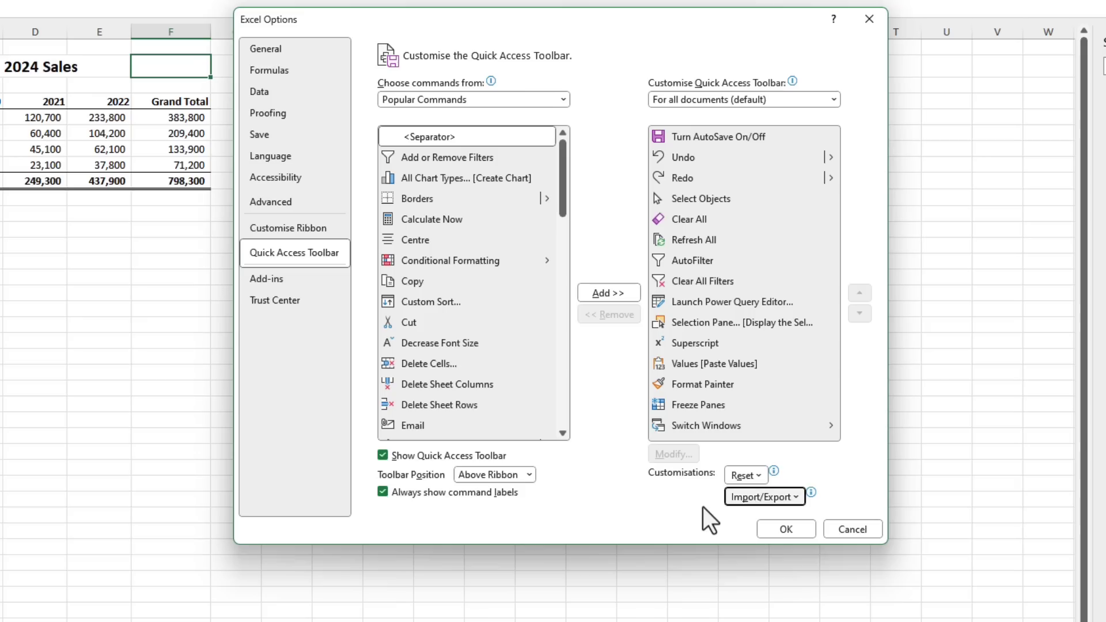
{"action": "left_click", "coordinate": [796, 497]}
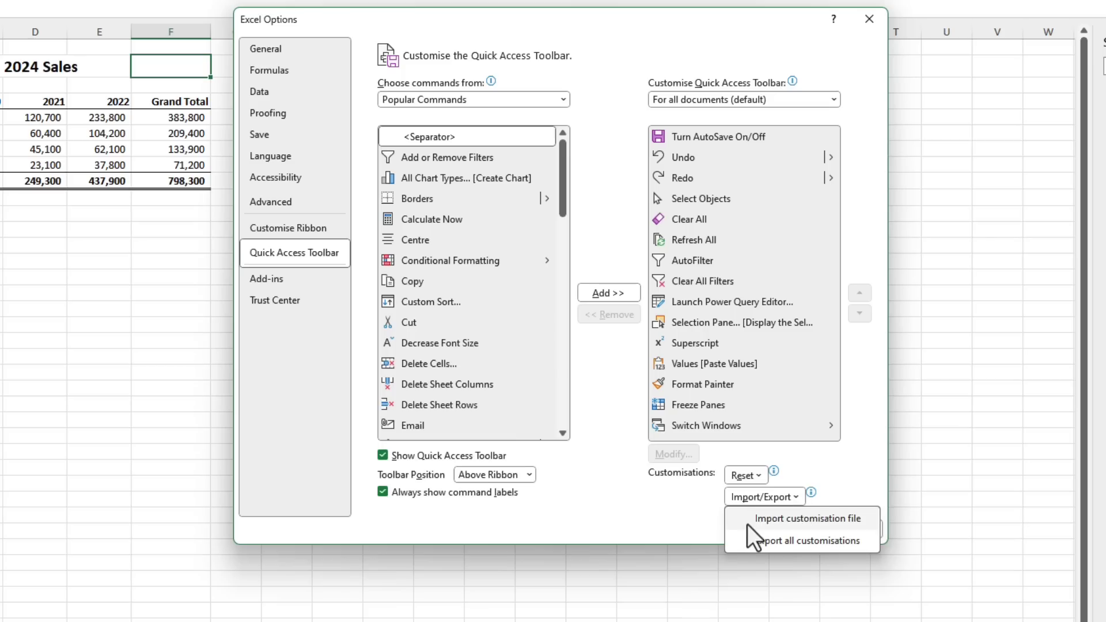